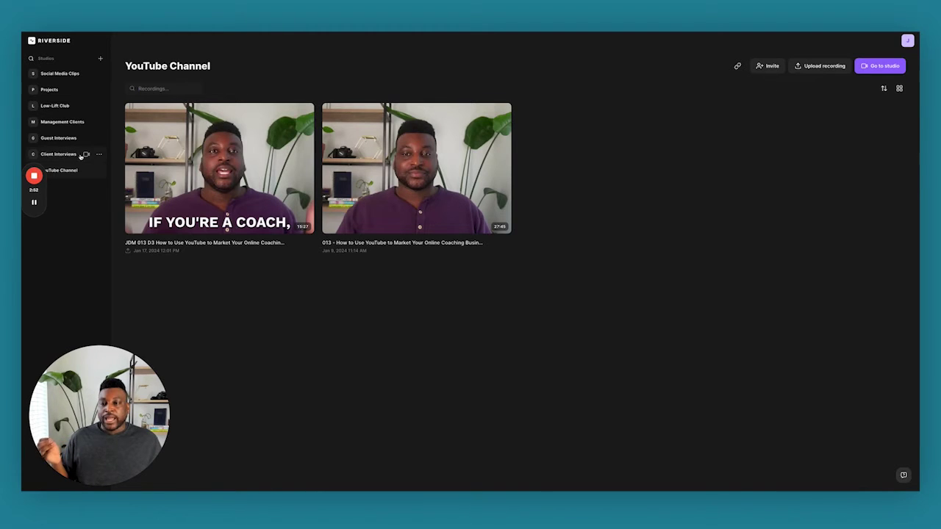
# - Check the studio's invite options, then close the Invite People dialog
pyautogui.click(769, 67)
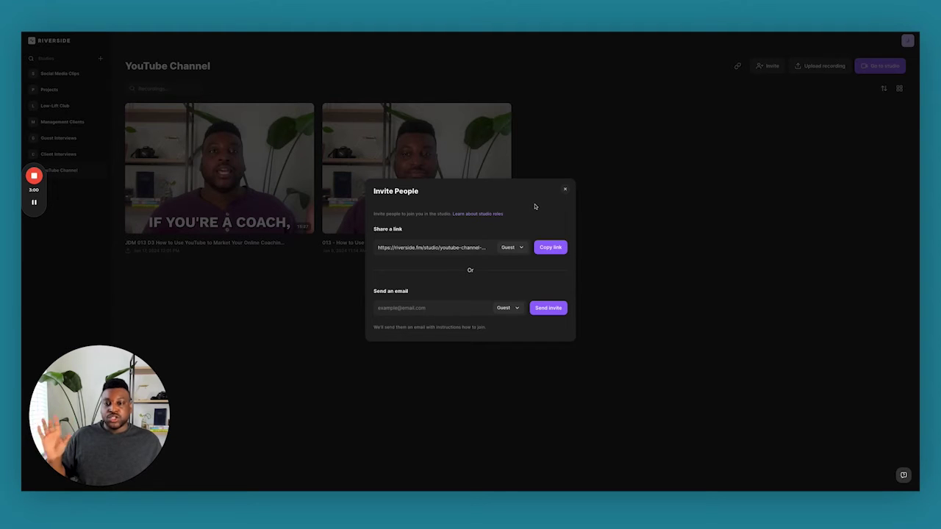
pyautogui.click(564, 191)
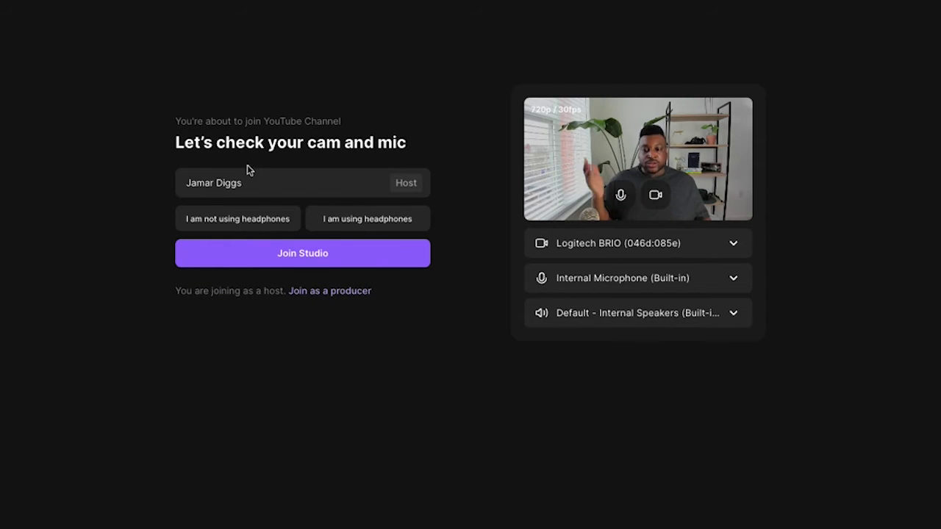
# - Join the YouTube Channel studio without headphones, using the Yeti Stereo Microphone for audio
pyautogui.click(239, 222)
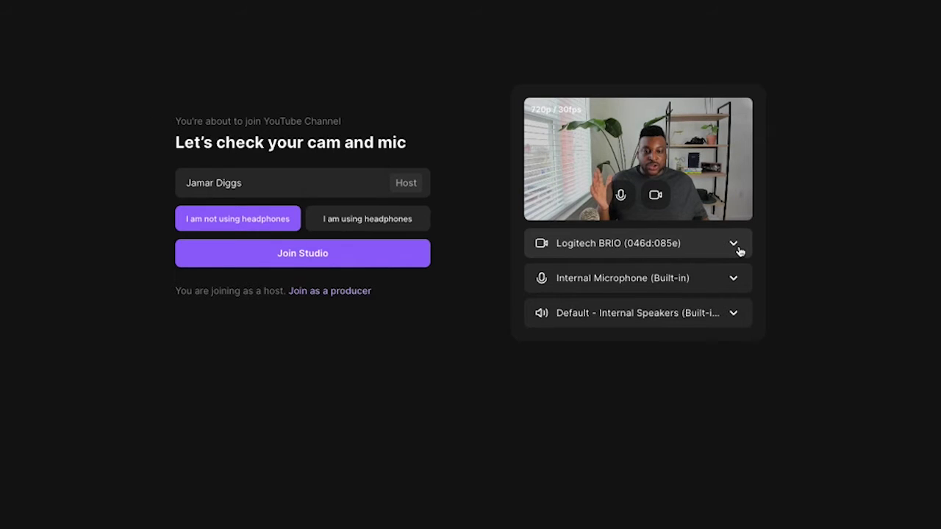
pyautogui.click(731, 277)
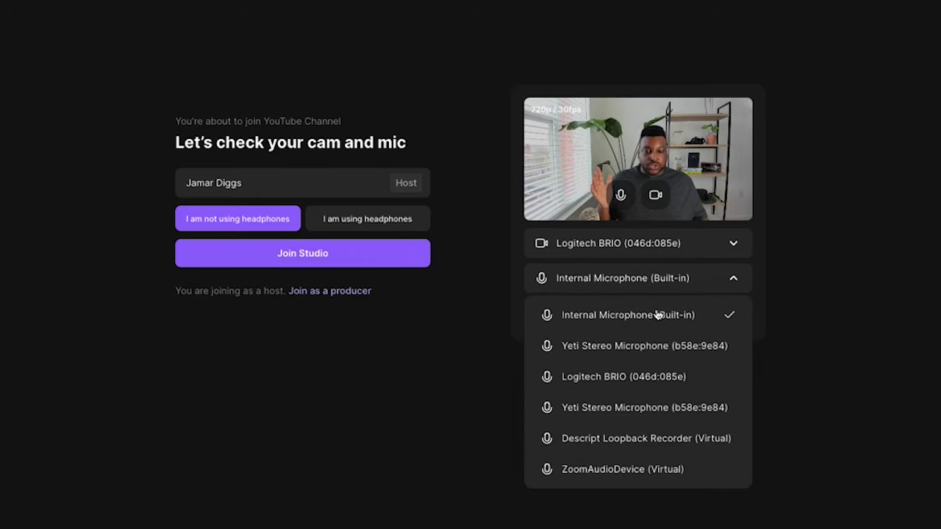
pyautogui.click(643, 347)
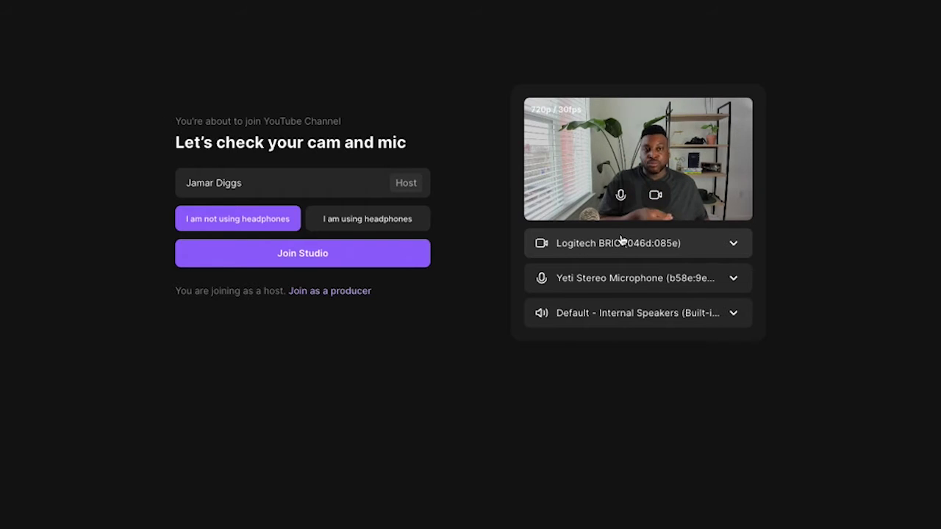
pyautogui.click(303, 255)
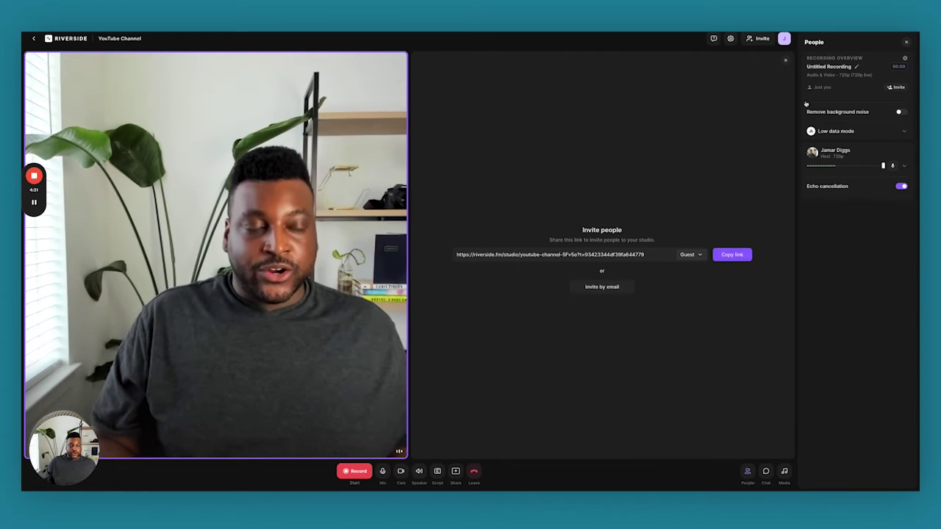
# - Close the invite panel, make the recording title editable, and open studio Settings
pyautogui.click(785, 61)
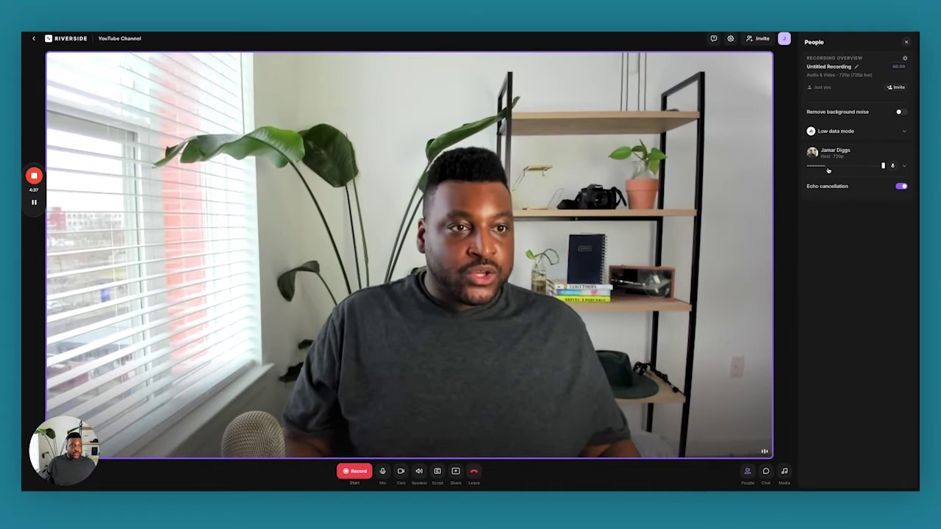
pyautogui.click(853, 67)
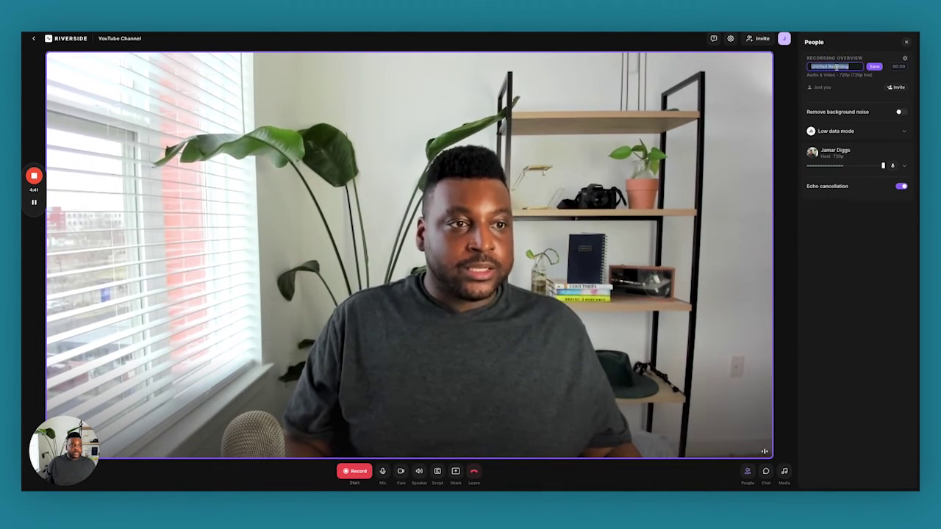
pyautogui.click(731, 39)
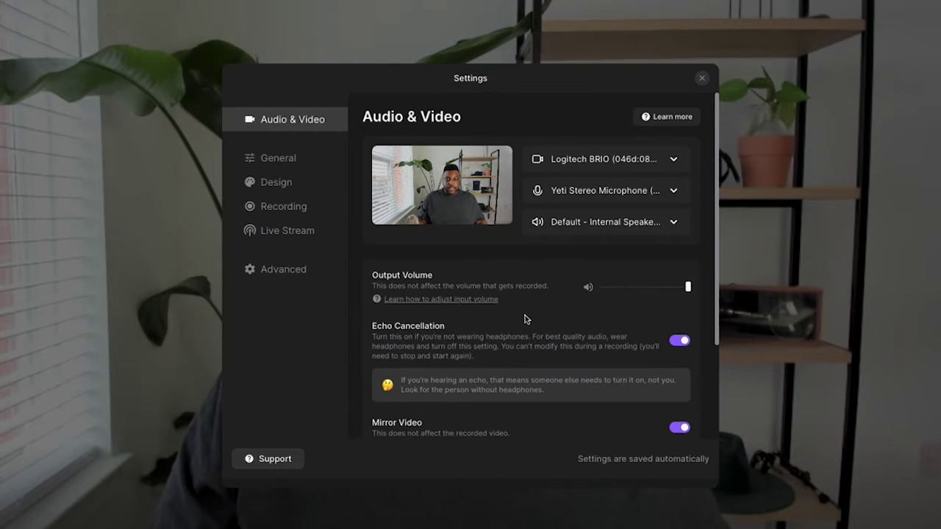
# - Set the video recording quality to Advanced, up to 4K HD
pyautogui.scroll(-3, 521, 315)
pyautogui.scroll(3, 521, 315)
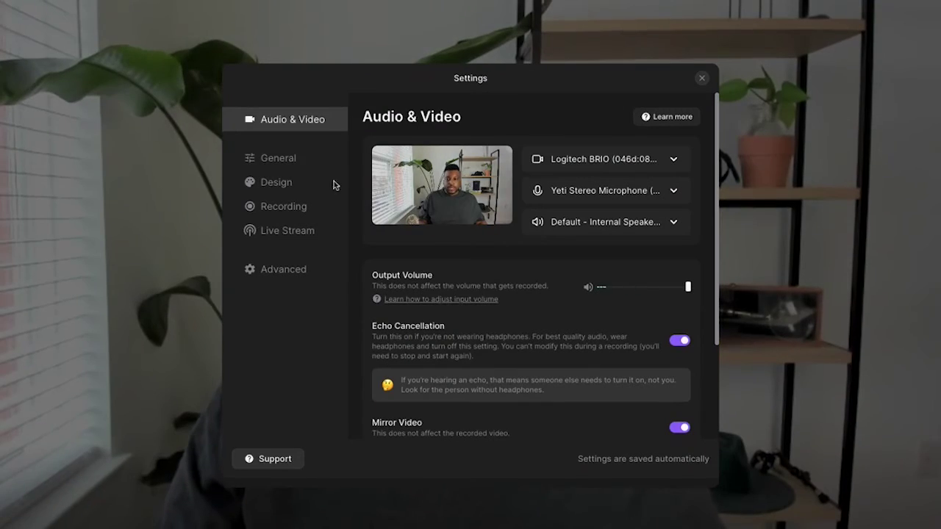
pyautogui.click(271, 158)
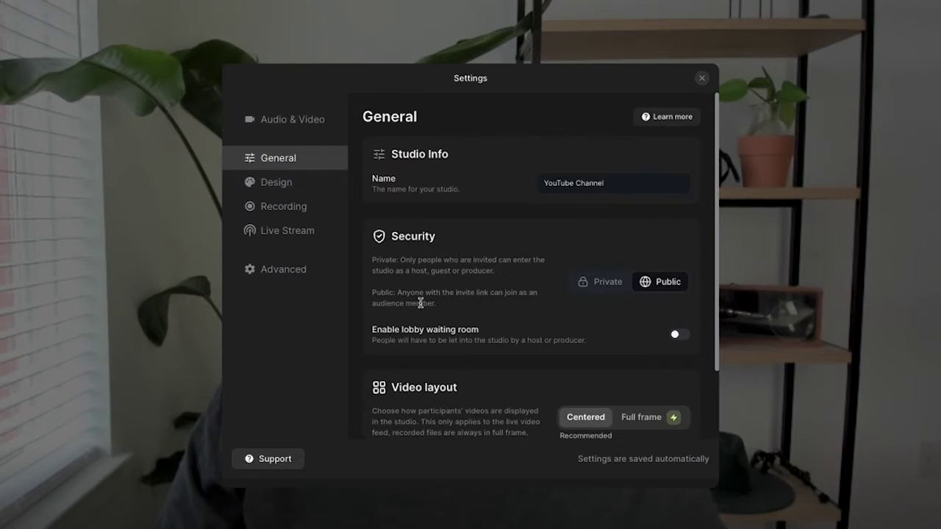
pyautogui.scroll(-2, 498, 344)
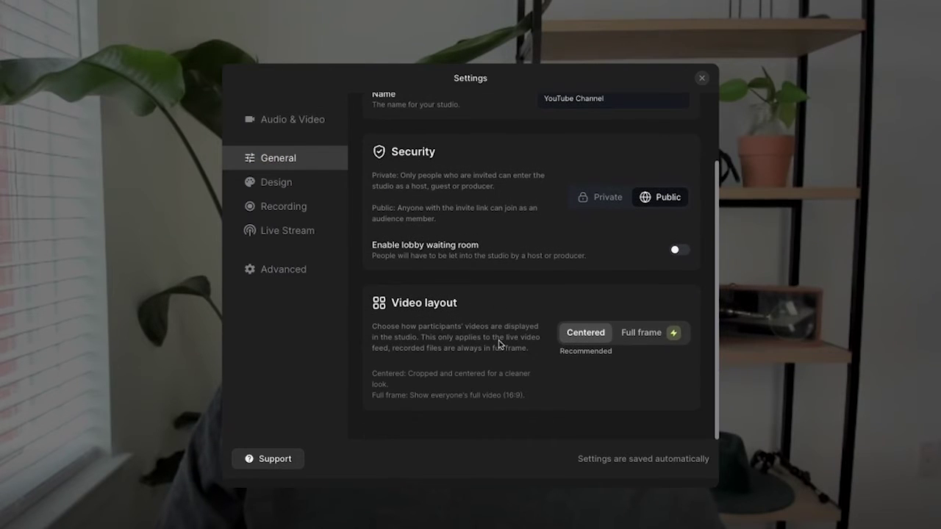
pyautogui.click(283, 209)
pyautogui.scroll(-3, 434, 237)
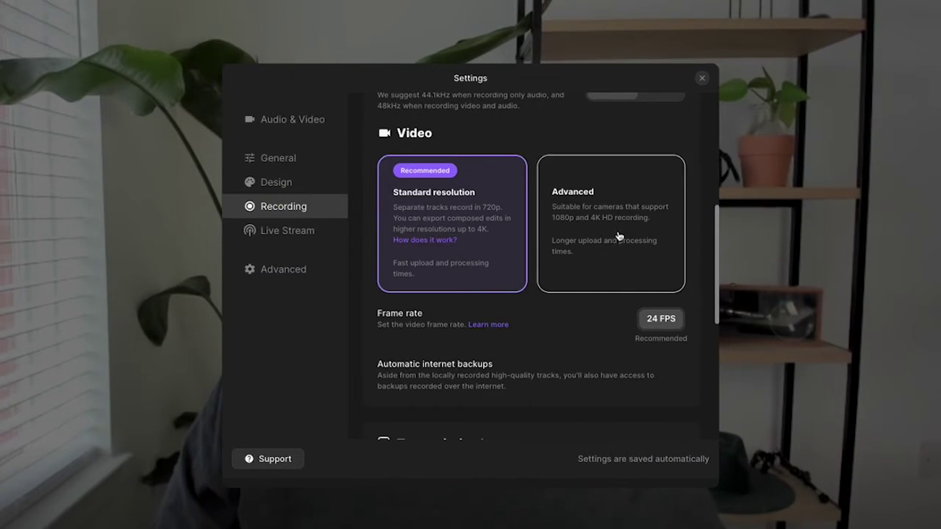
pyautogui.click(637, 234)
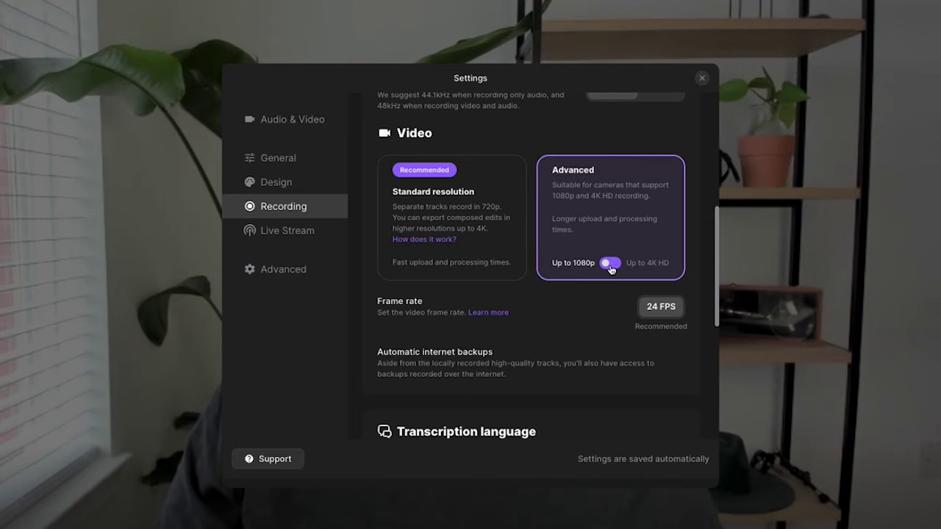
pyautogui.click(610, 266)
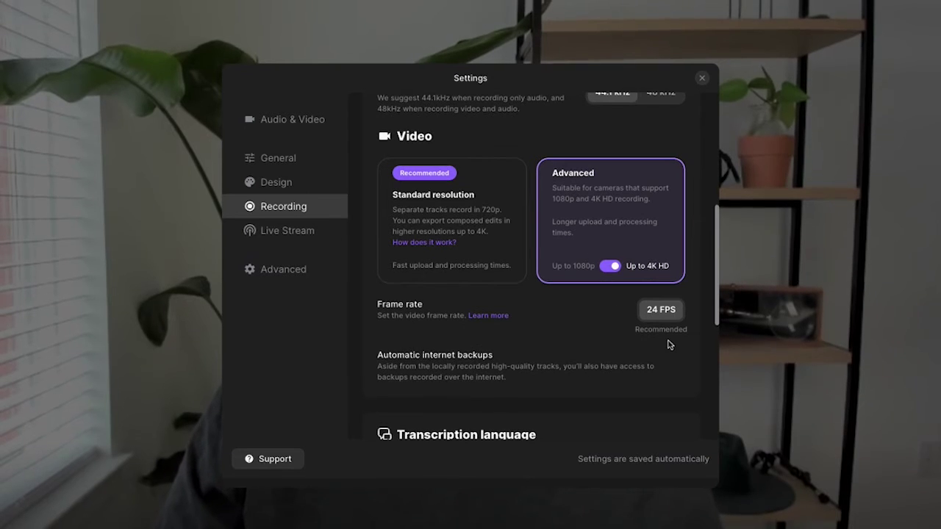
# - Check the transcription language list, leaving it on English
pyautogui.scroll(-3, 524, 368)
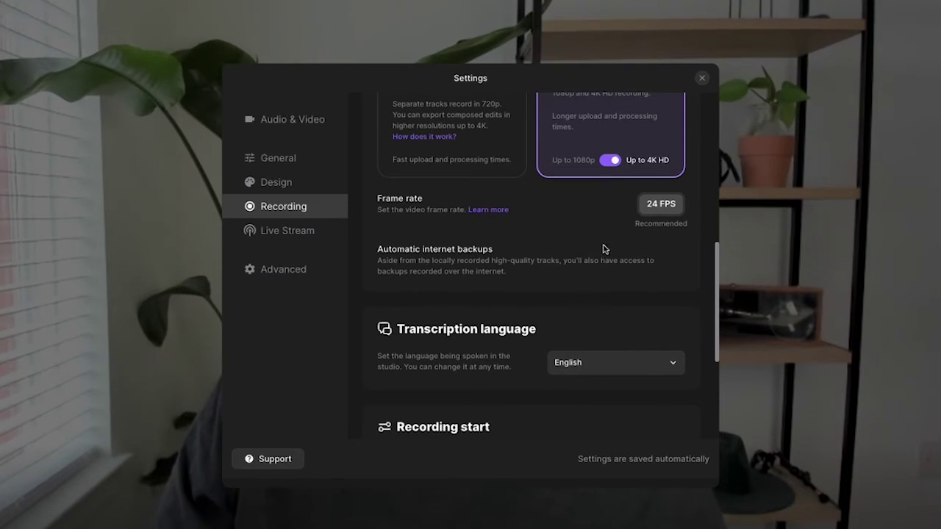
pyautogui.scroll(-5, 558, 289)
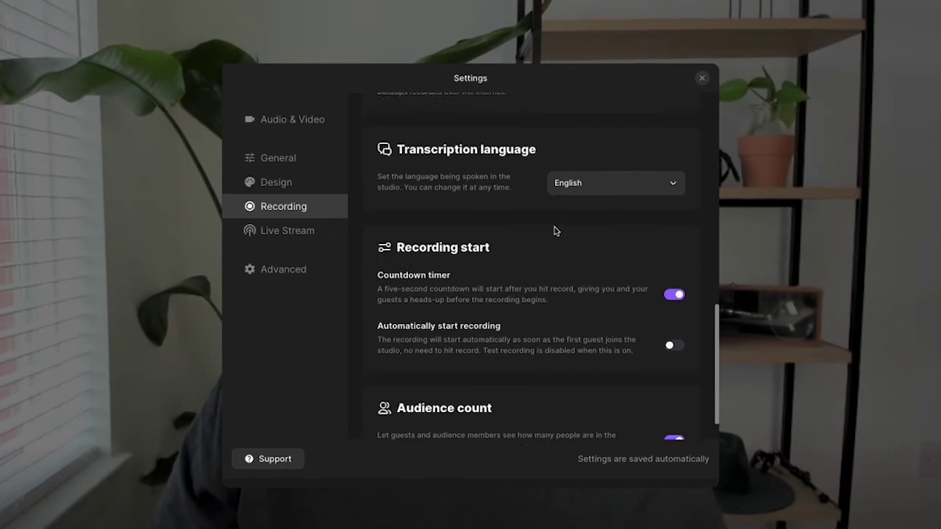
pyautogui.scroll(1, 555, 232)
pyautogui.click(615, 211)
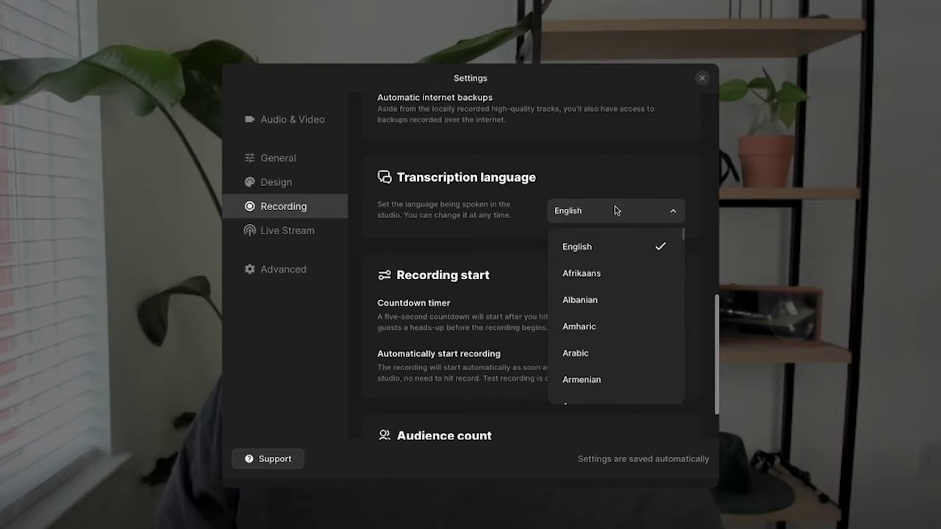
pyautogui.click(504, 250)
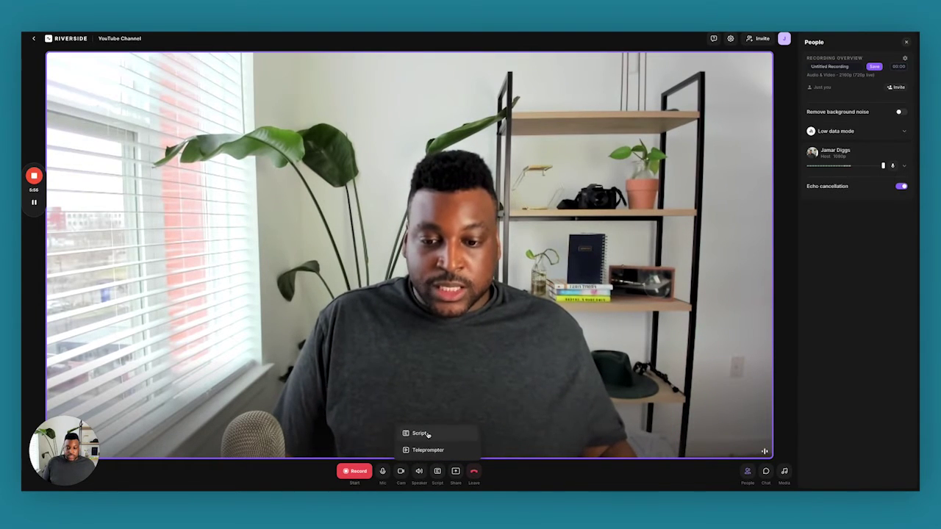
# - Show the script above the camera feed and make the word 'clients.' bold
pyautogui.click(420, 434)
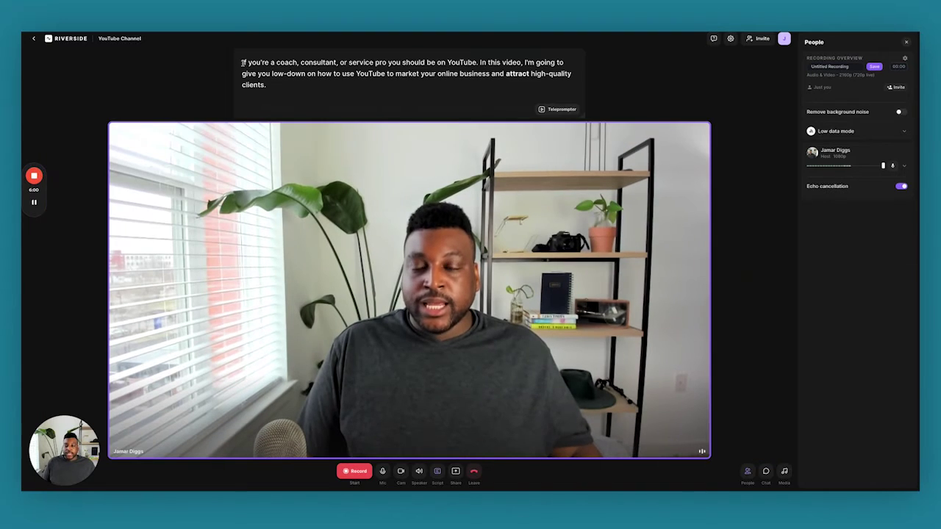
pyautogui.click(242, 62)
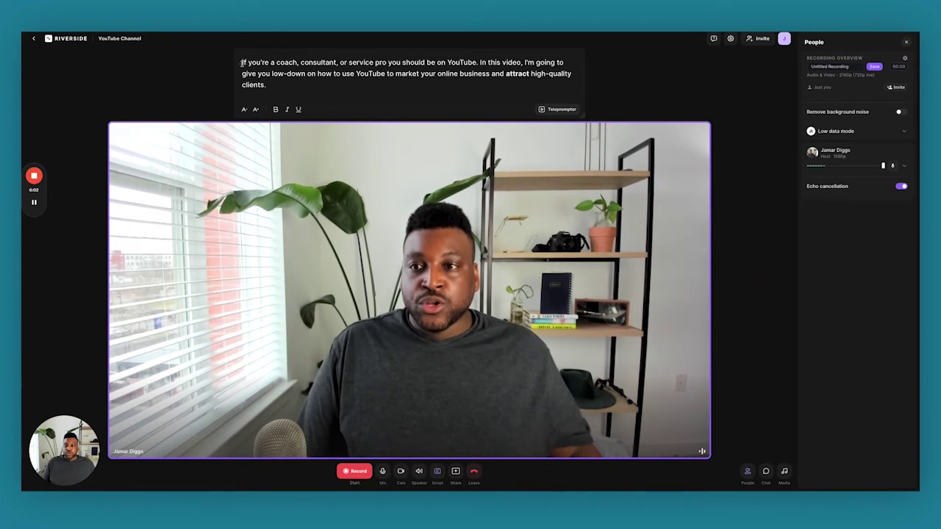
pyautogui.moveTo(243, 63); pyautogui.dragTo(281, 86)
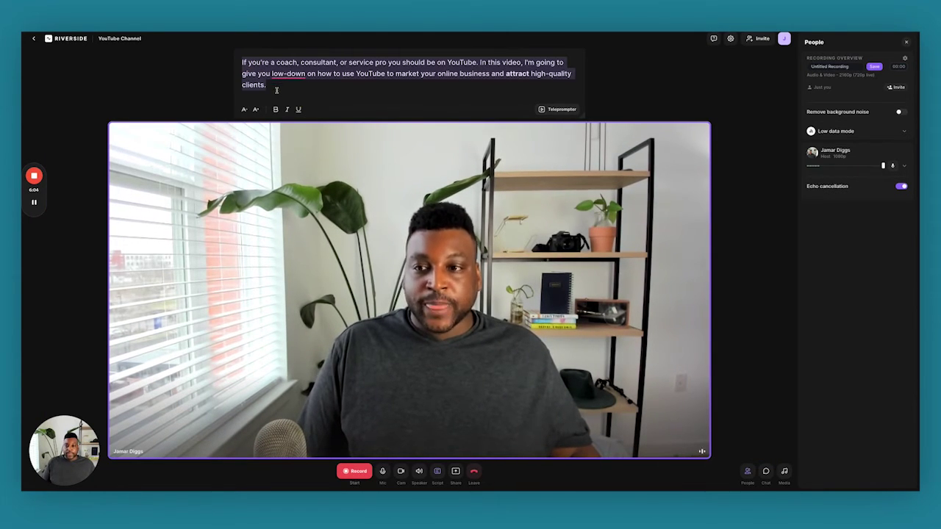
pyautogui.click(268, 86)
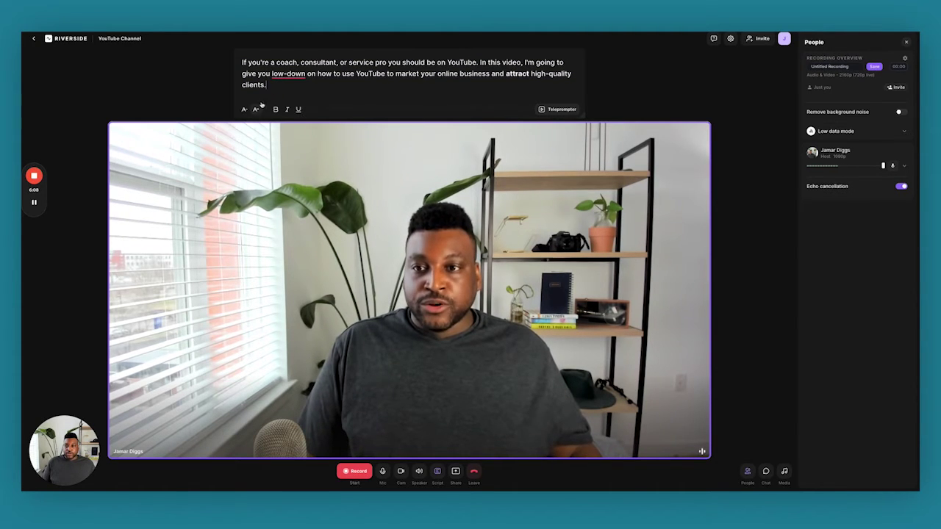
pyautogui.moveTo(264, 87); pyautogui.dragTo(242, 86)
pyautogui.click(276, 109)
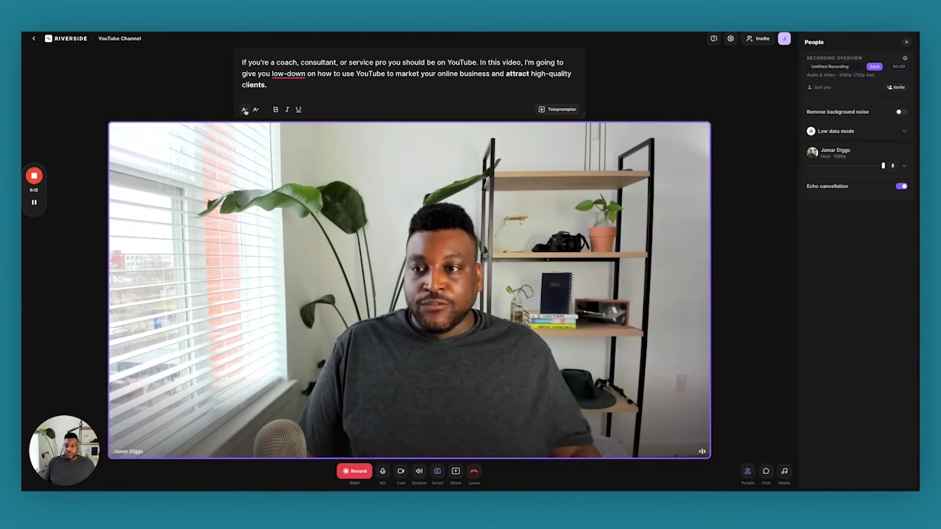
# - Shrink the script text two steps, then enlarge it three steps
pyautogui.click(245, 110)
pyautogui.click(245, 109)
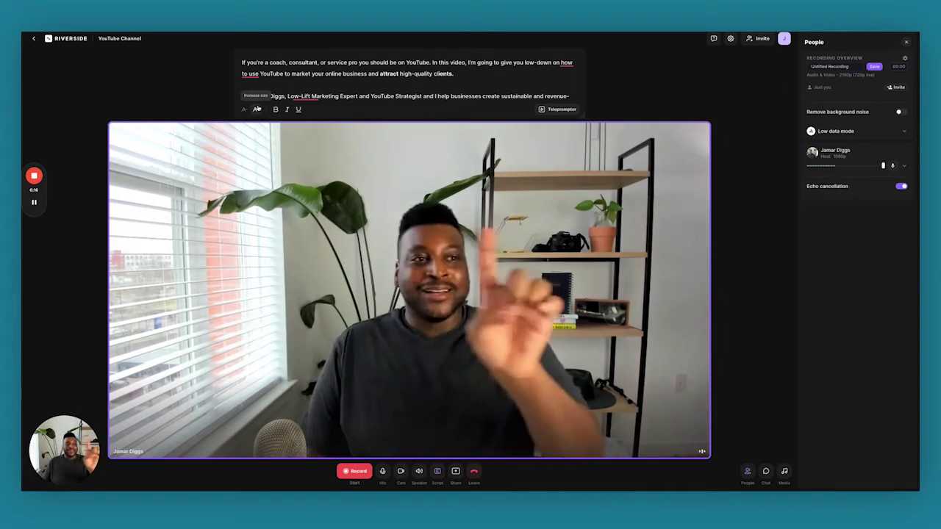
pyautogui.click(256, 109)
pyautogui.click(256, 109)
pyautogui.click(257, 109)
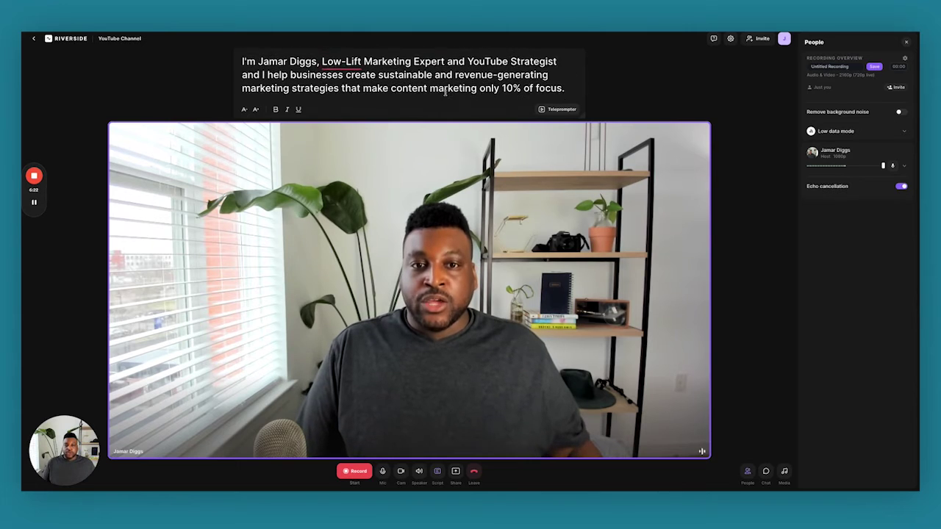
pyautogui.scroll(-3, 483, 86)
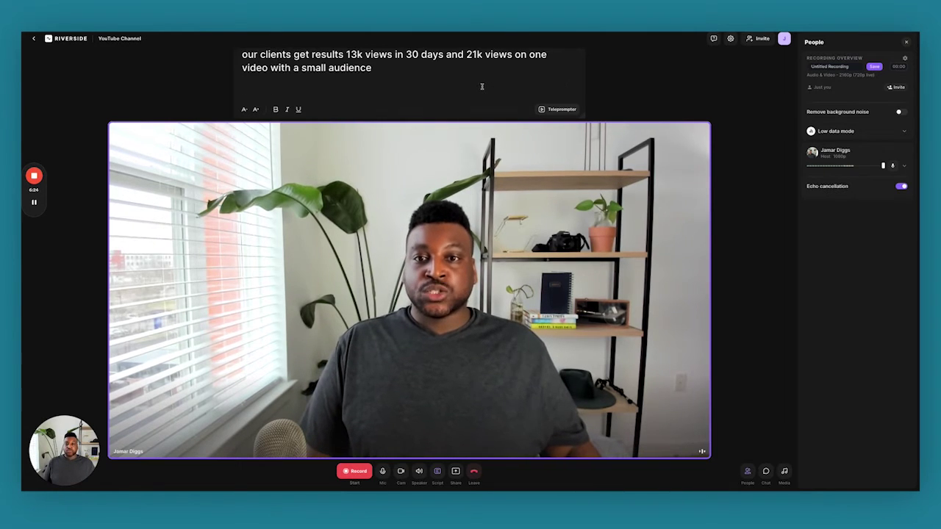
pyautogui.scroll(2, 482, 88)
pyautogui.scroll(3, 312, 89)
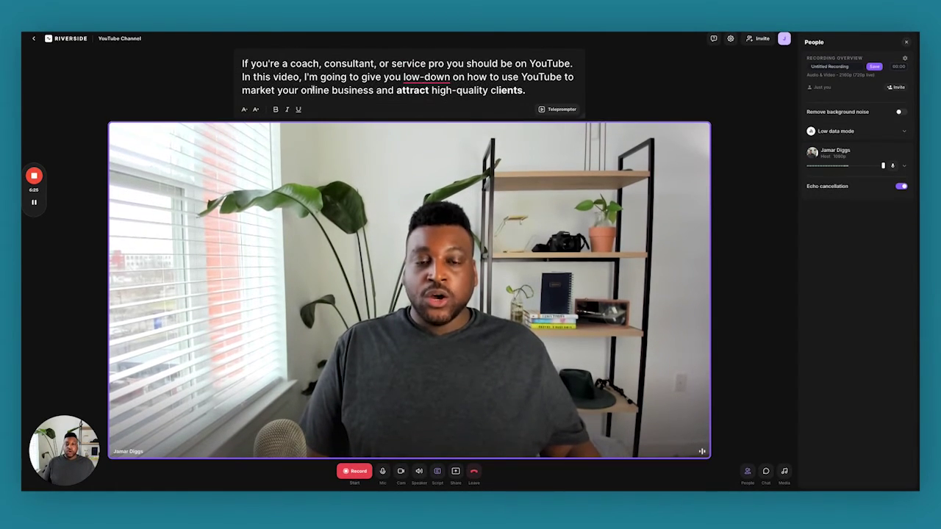
# - Show the script as a full-screen teleprompter and shrink its text four steps
pyautogui.click(561, 112)
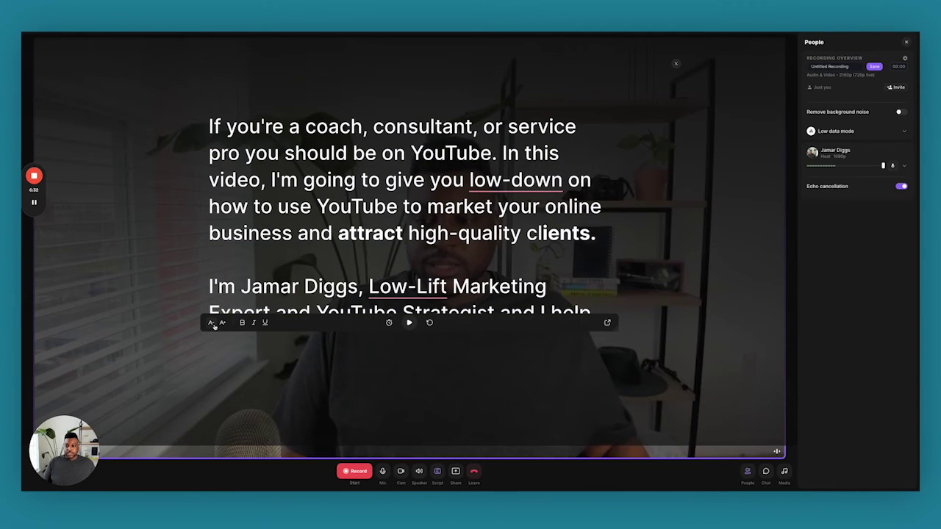
pyautogui.click(211, 323)
pyautogui.click(212, 322)
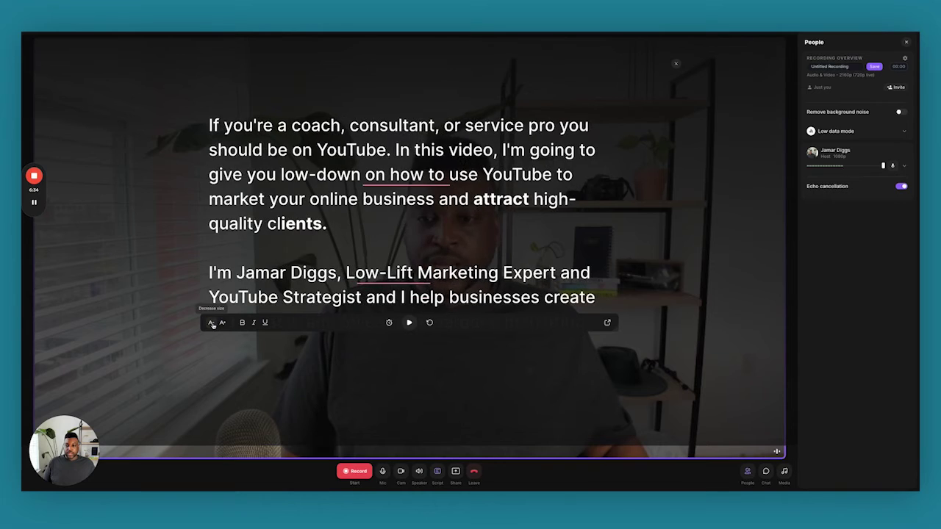
pyautogui.click(212, 322)
pyautogui.click(212, 323)
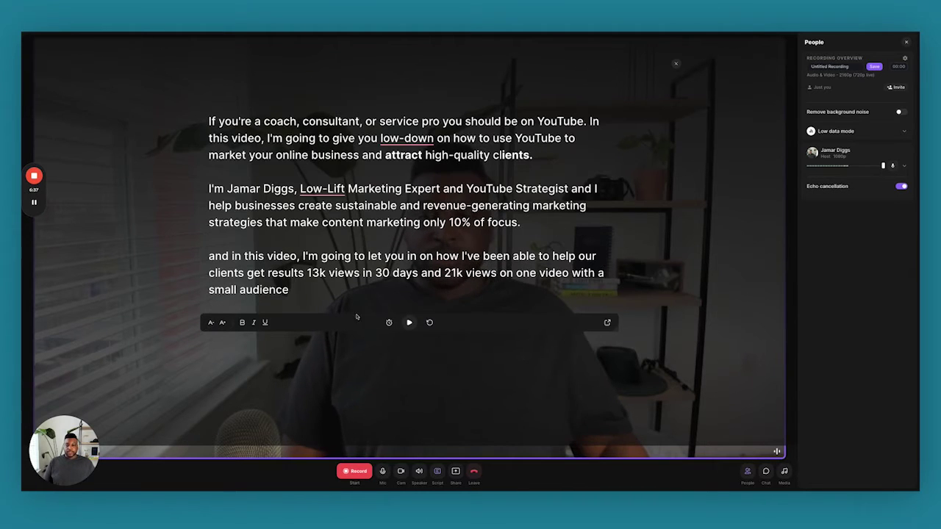
# - Enlarge the teleprompter text five steps and start it auto-scrolling
pyautogui.click(223, 323)
pyautogui.click(223, 323)
pyautogui.click(223, 324)
pyautogui.click(223, 323)
pyautogui.click(222, 323)
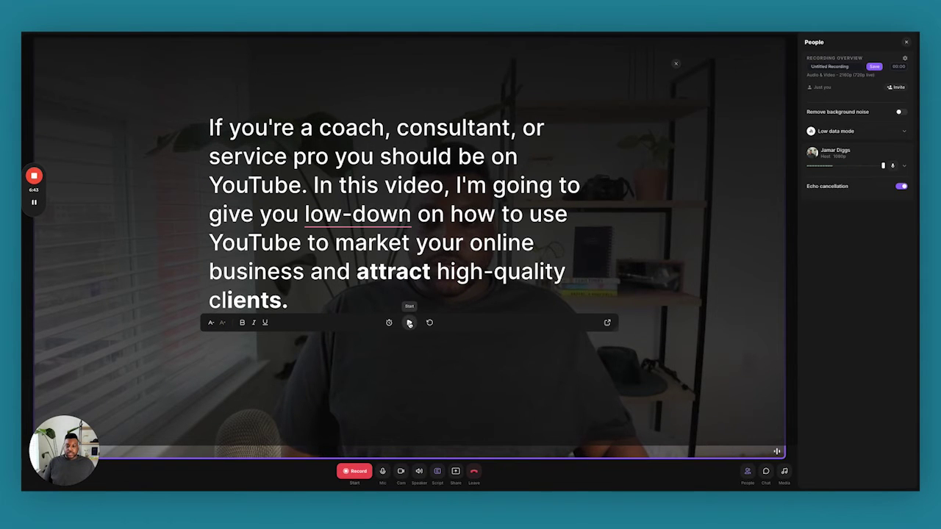
pyautogui.click(409, 323)
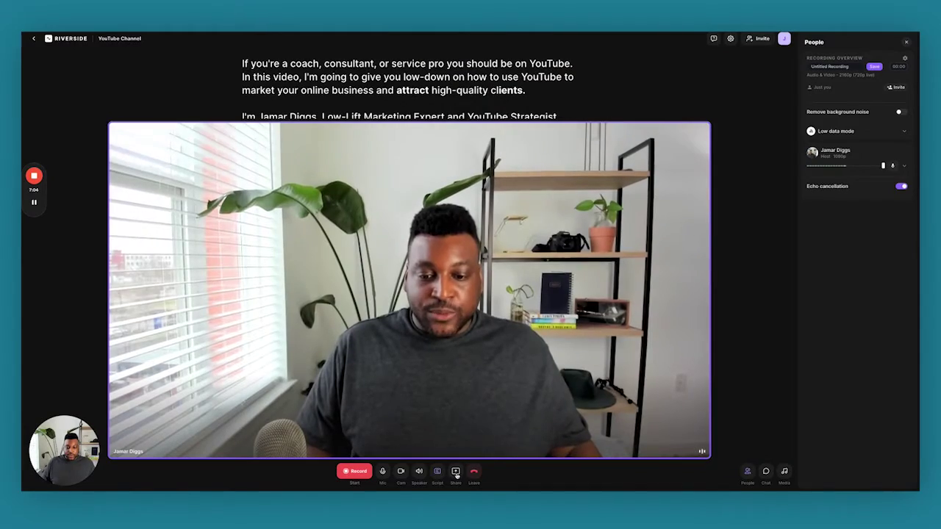
pyautogui.click(455, 474)
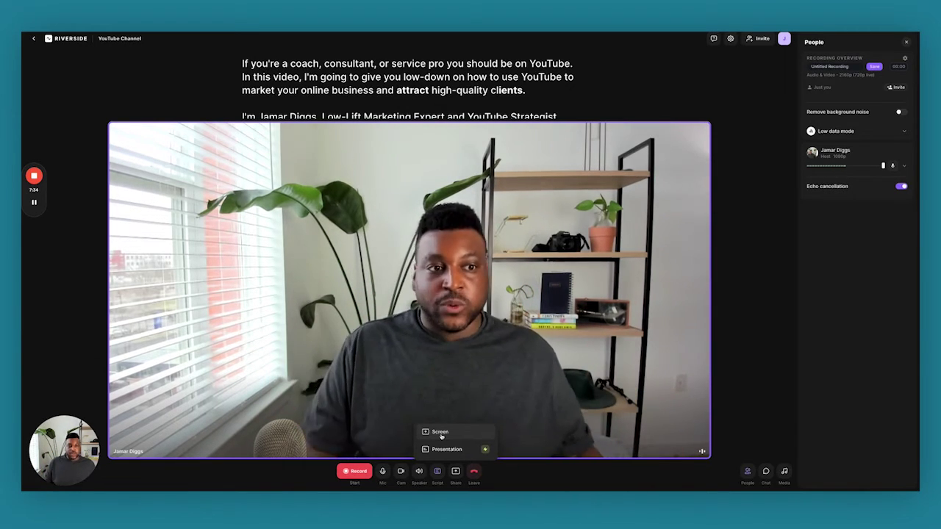
pyautogui.click(728, 399)
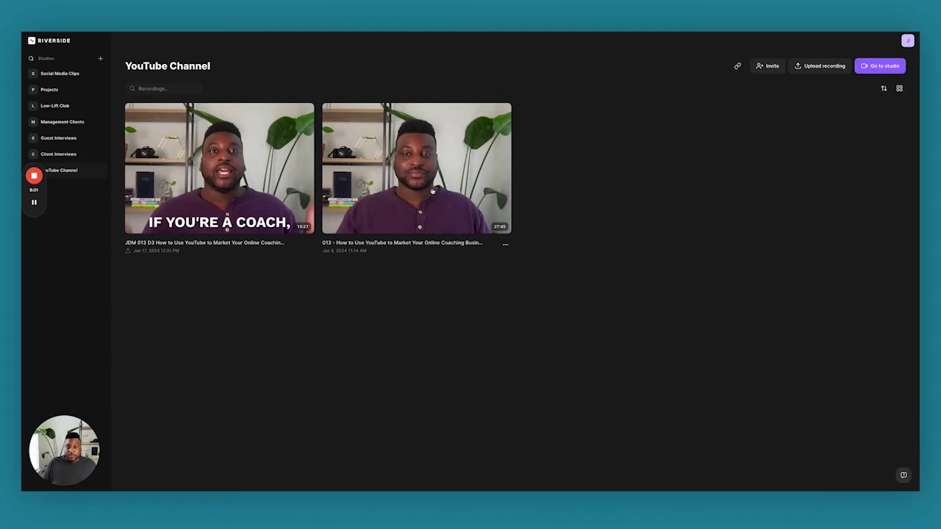
# - Open the '013 - How to Use YouTube…' recording and copy its share link
pyautogui.click(432, 191)
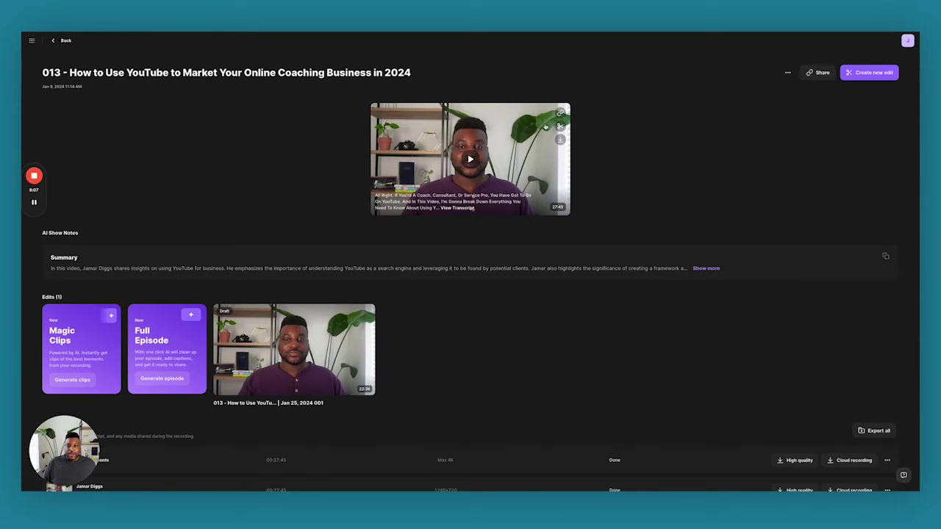
pyautogui.scroll(-2, 544, 286)
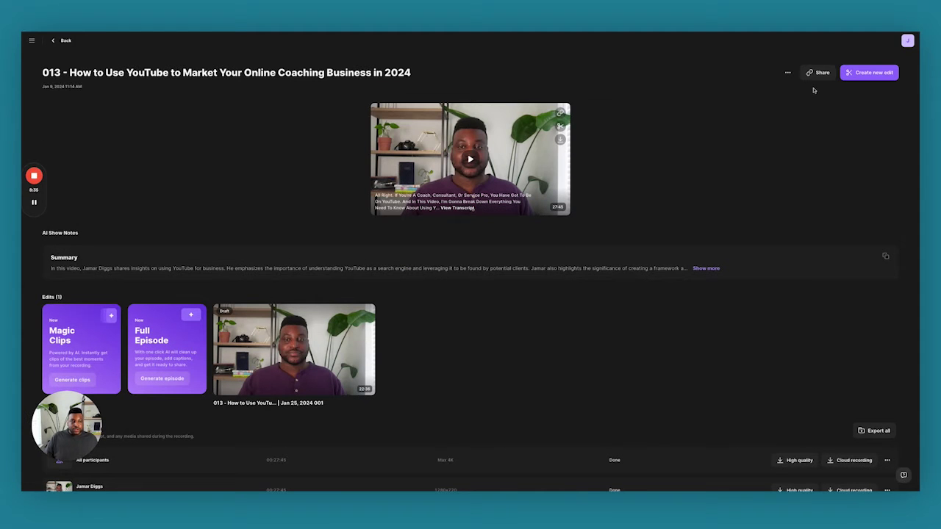
pyautogui.click(812, 72)
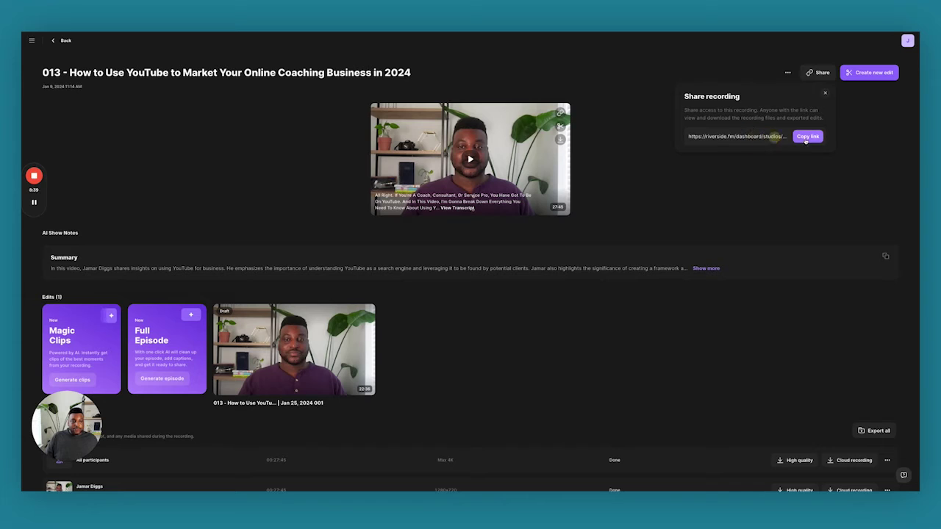
pyautogui.click(689, 201)
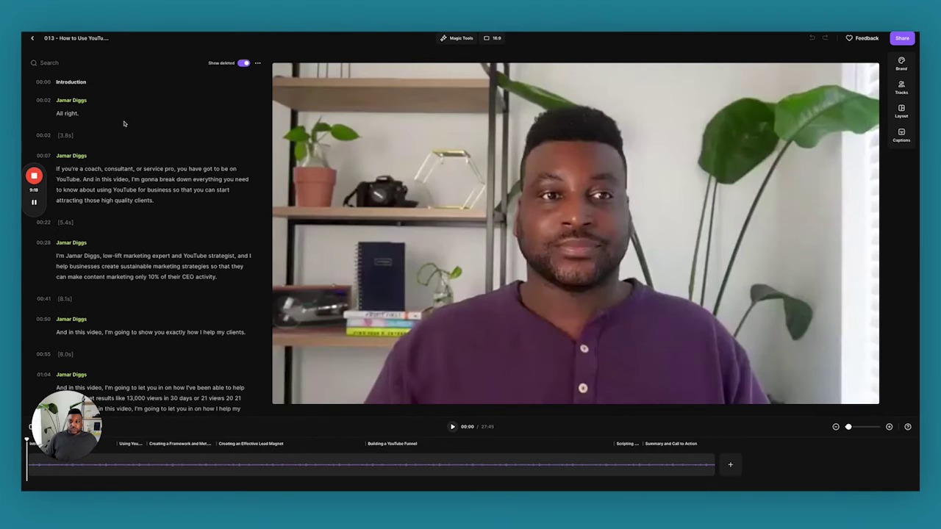
# - Browse the transcript, selecting then deselecting the 00:50 sentence 'I'm going to show you exactly how I help my clients.'
pyautogui.scroll(-4, 150, 177)
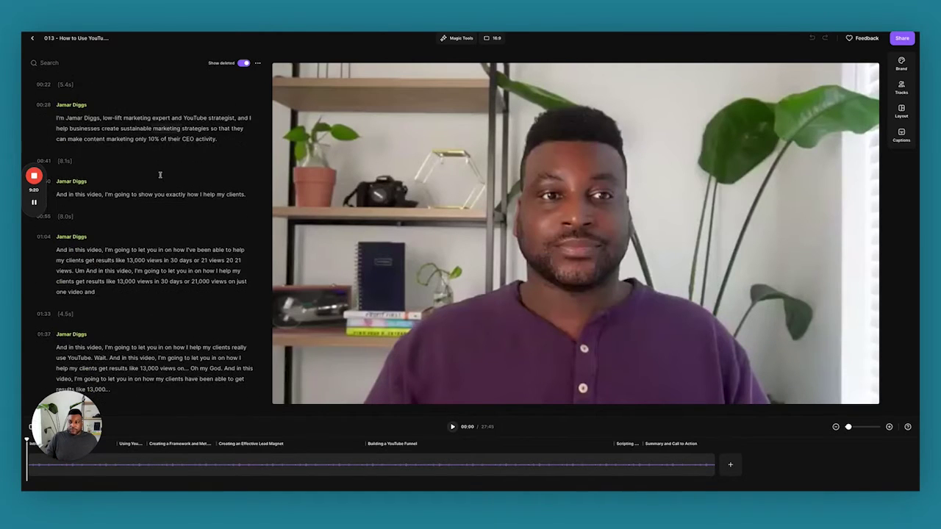
pyautogui.scroll(5, 63, 124)
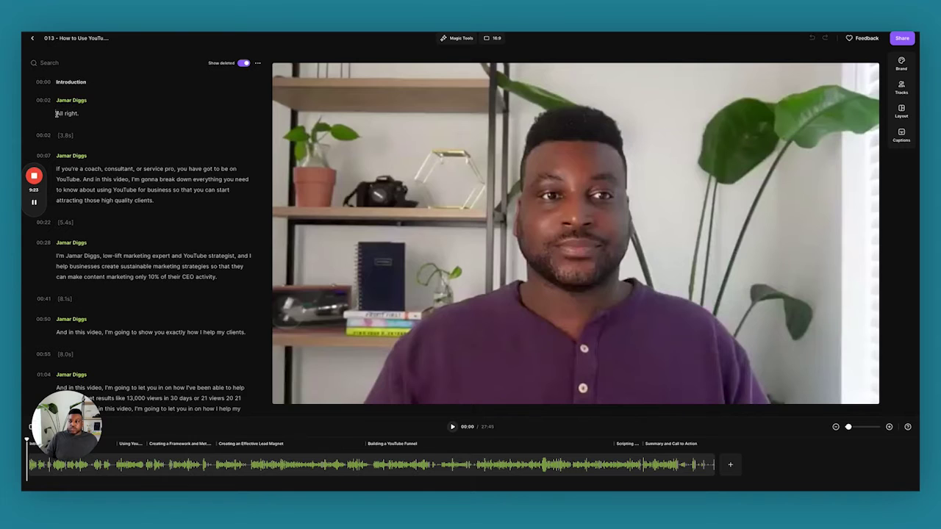
pyautogui.scroll(-2, 205, 251)
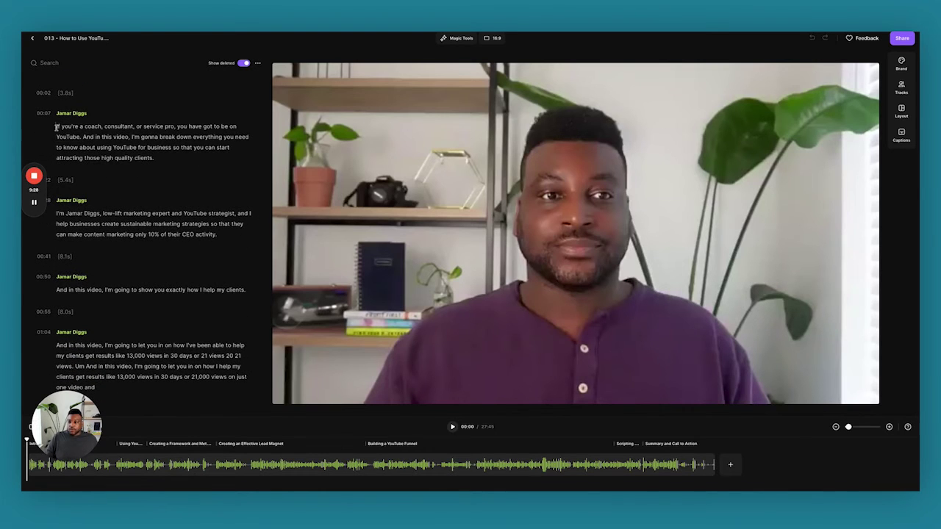
pyautogui.scroll(-3, 103, 221)
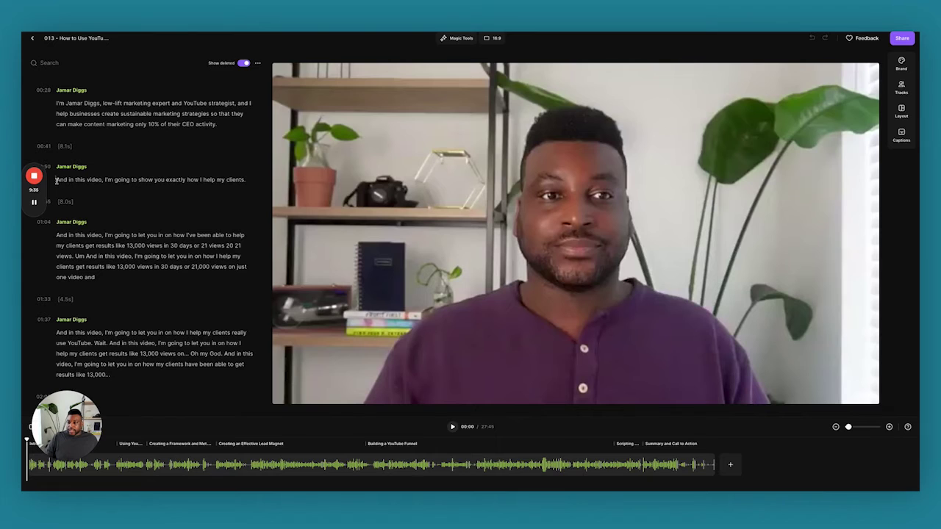
pyautogui.tripleClick(59, 180)
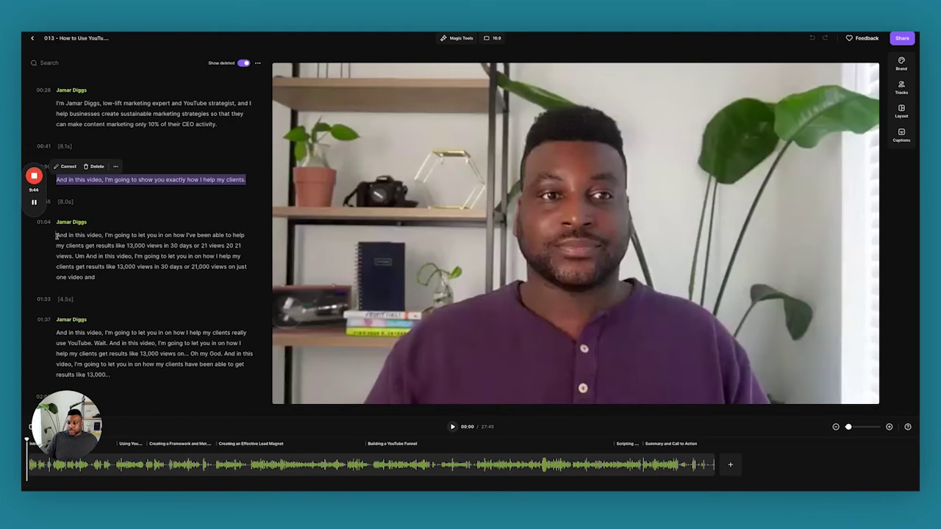
pyautogui.scroll(-2, 127, 320)
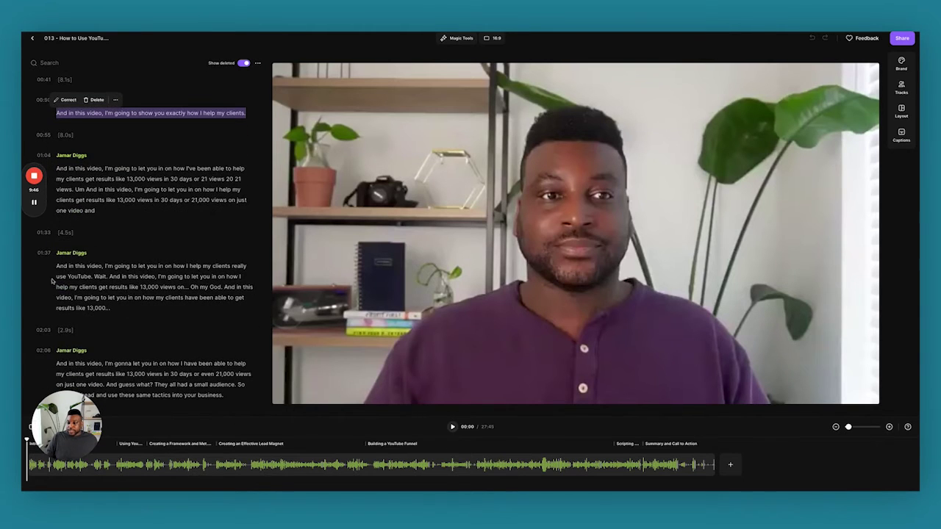
pyautogui.scroll(-2, 112, 334)
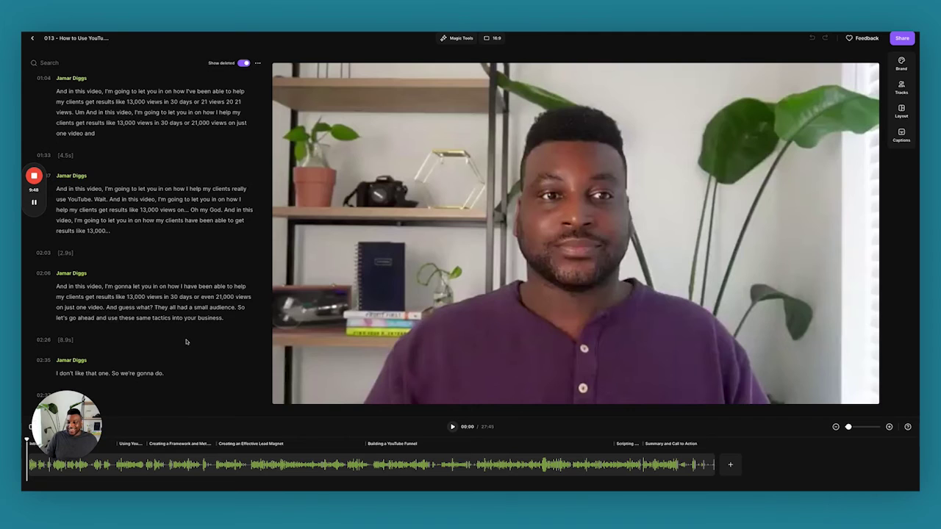
pyautogui.scroll(4, 184, 341)
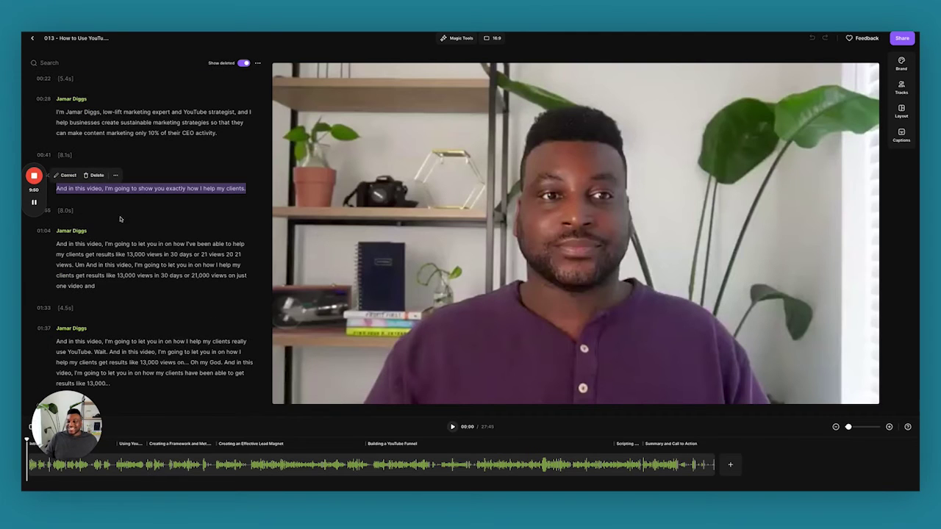
pyautogui.click(154, 295)
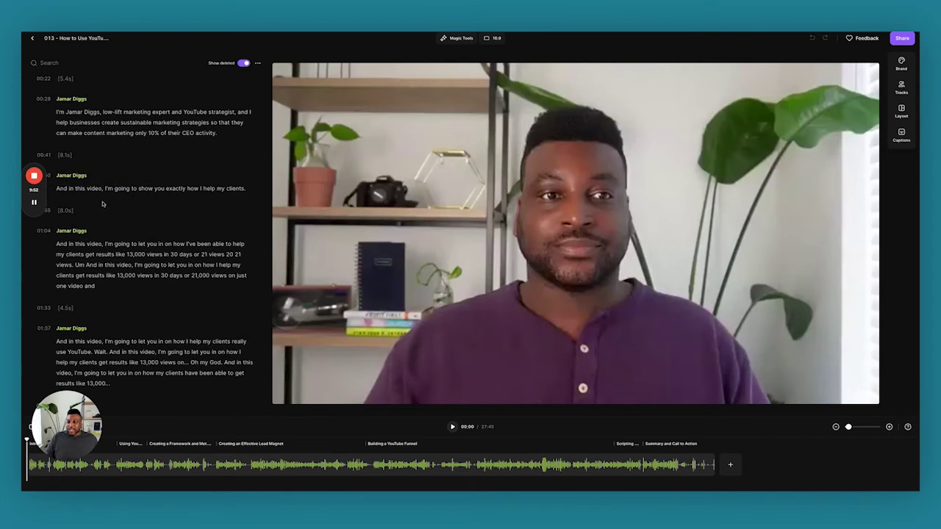
# - Select the 8.0s silence, then apply Remove silences from Magic Tools to the whole recording
pyautogui.click(62, 211)
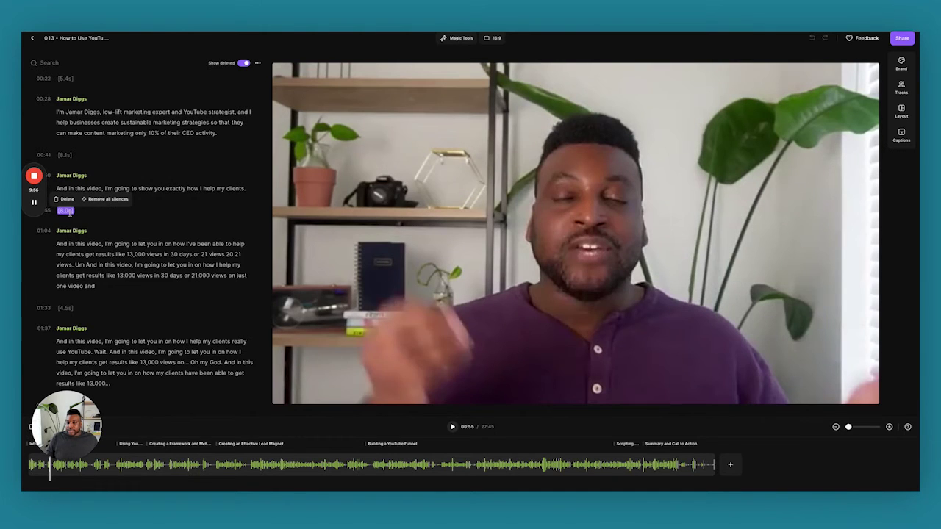
pyautogui.click(64, 212)
pyautogui.click(65, 211)
pyautogui.click(444, 39)
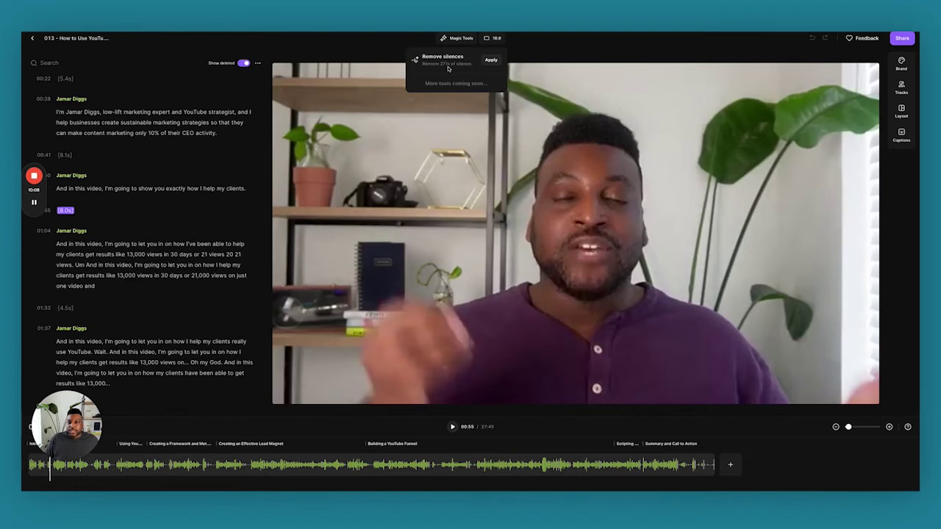
pyautogui.click(495, 62)
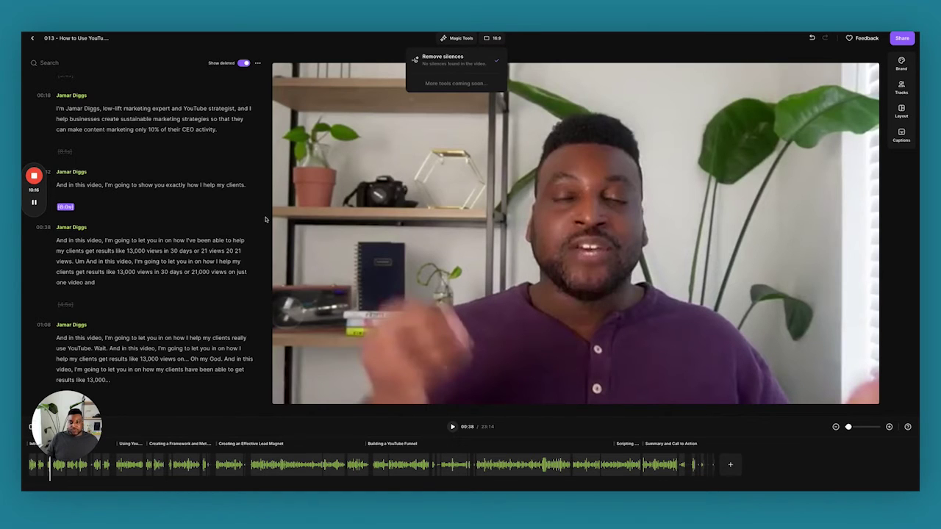
# - Delete the repeated 'And in this video…' intro retakes, then move the playhead to 00:47
pyautogui.scroll(-1, 66, 181)
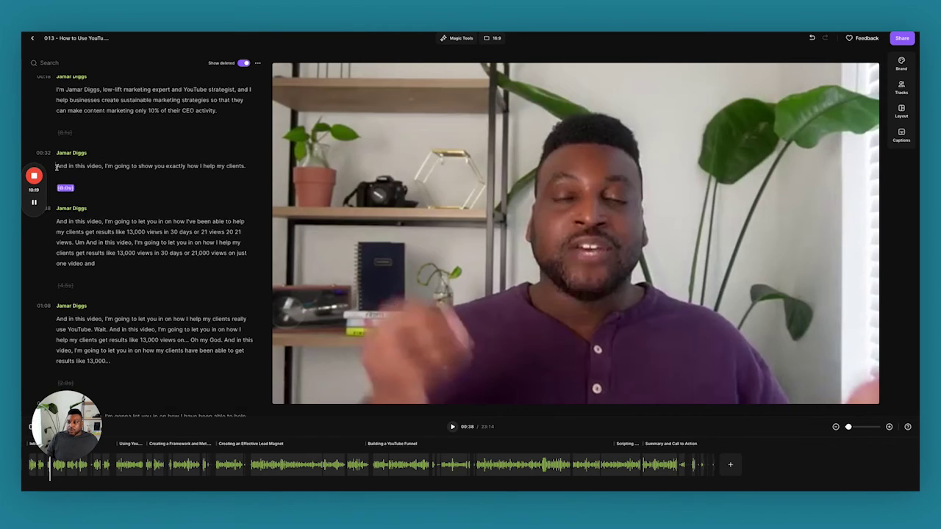
pyautogui.moveTo(56, 167); pyautogui.dragTo(161, 323)
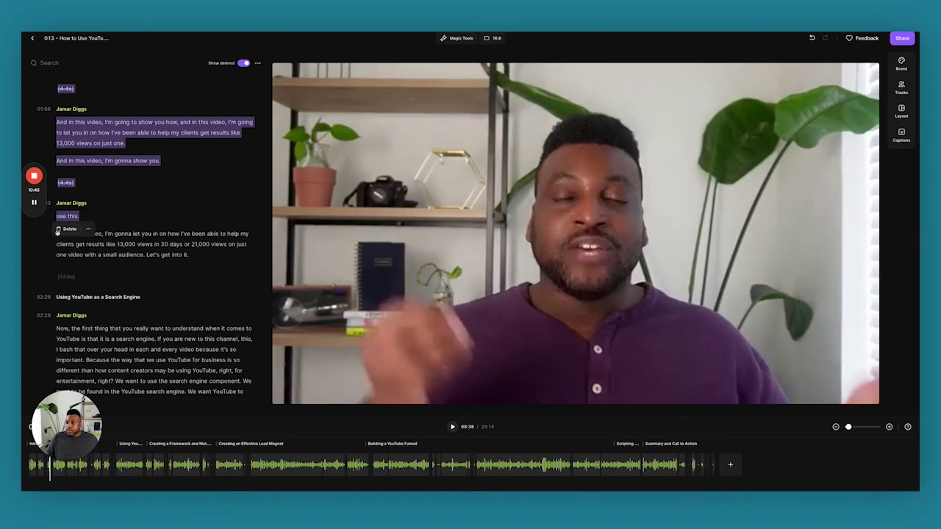
pyautogui.click(58, 229)
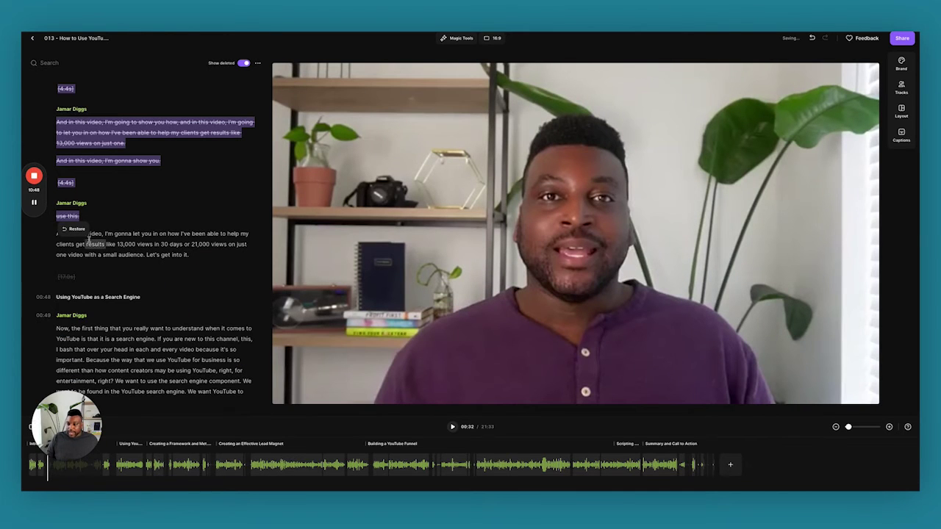
pyautogui.scroll(3, 153, 328)
pyautogui.scroll(5, 153, 328)
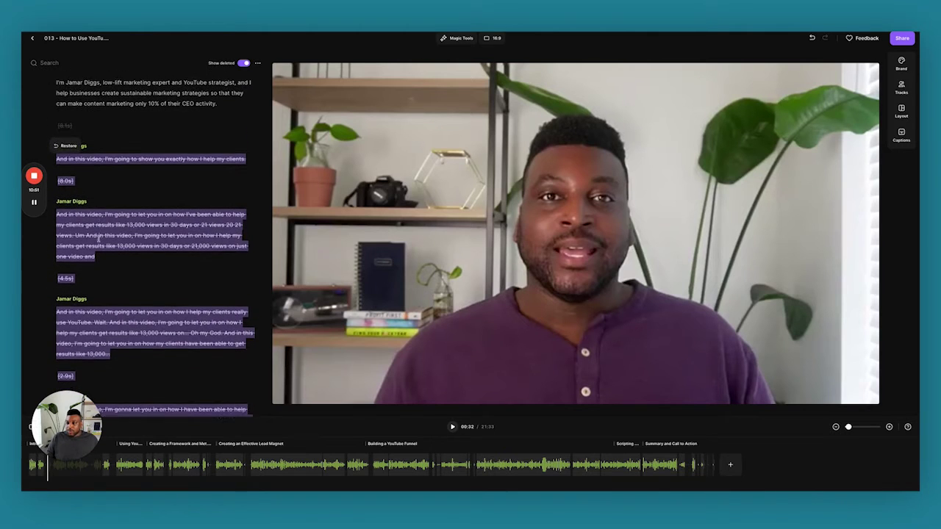
pyautogui.scroll(1, 97, 241)
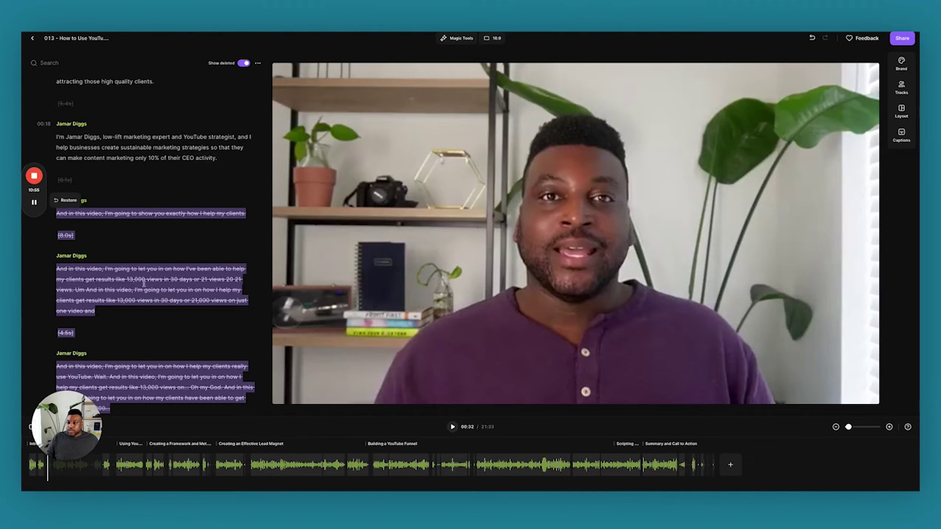
pyautogui.scroll(-8, 144, 287)
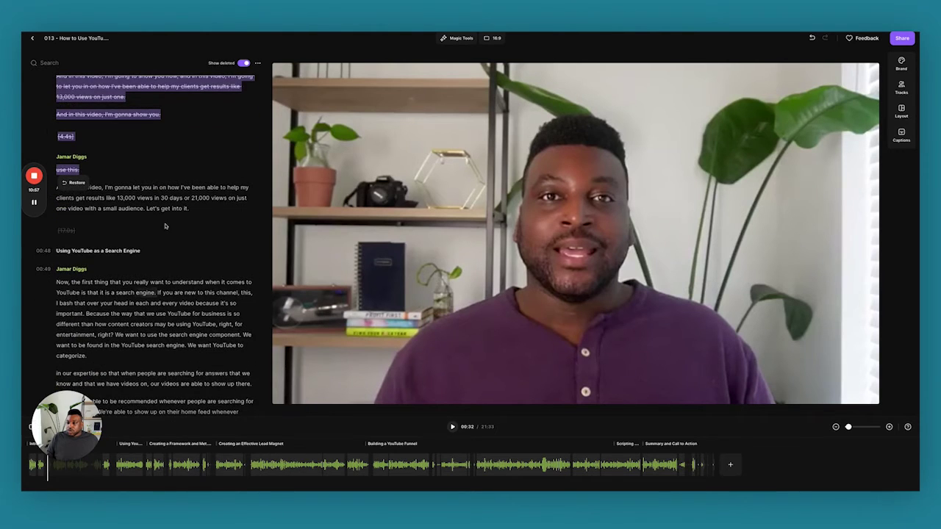
pyautogui.click(128, 208)
pyautogui.scroll(5, 128, 211)
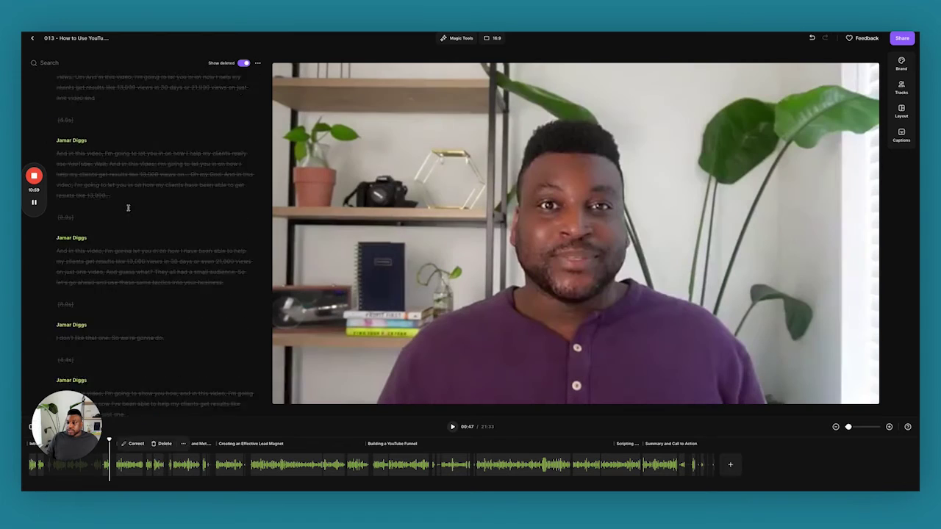
pyautogui.scroll(3, 128, 210)
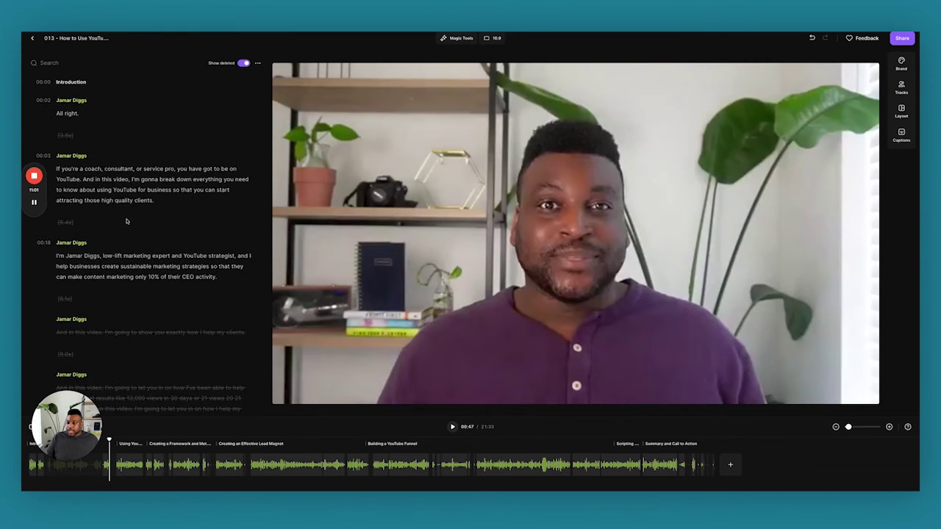
pyautogui.scroll(-1, 54, 233)
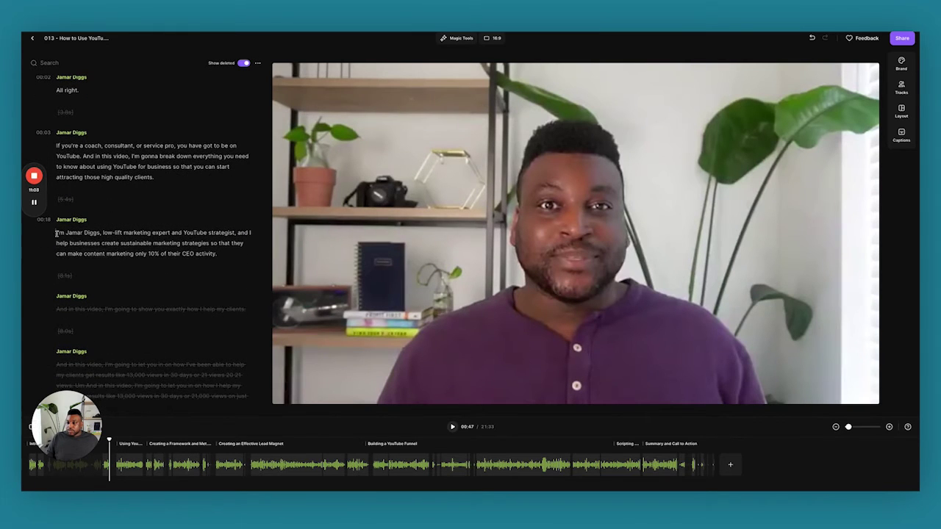
pyautogui.click(56, 233)
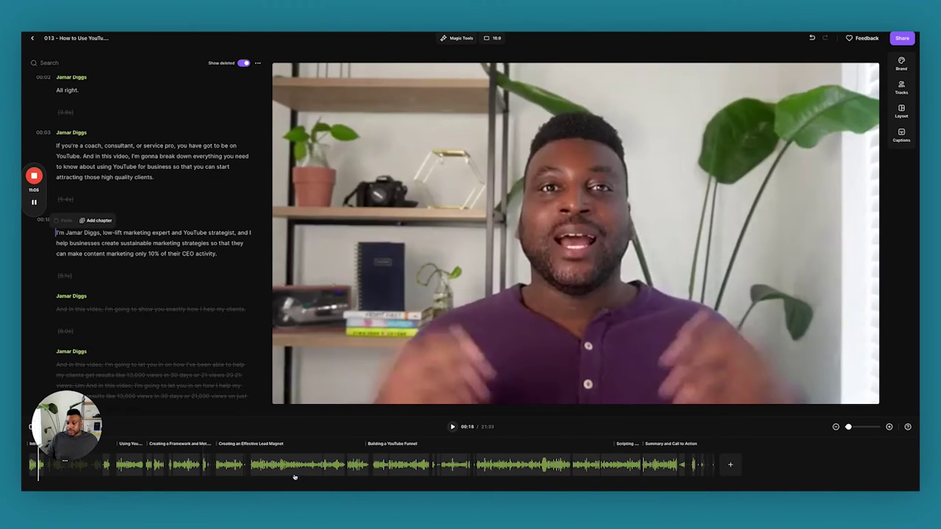
pyautogui.click(451, 426)
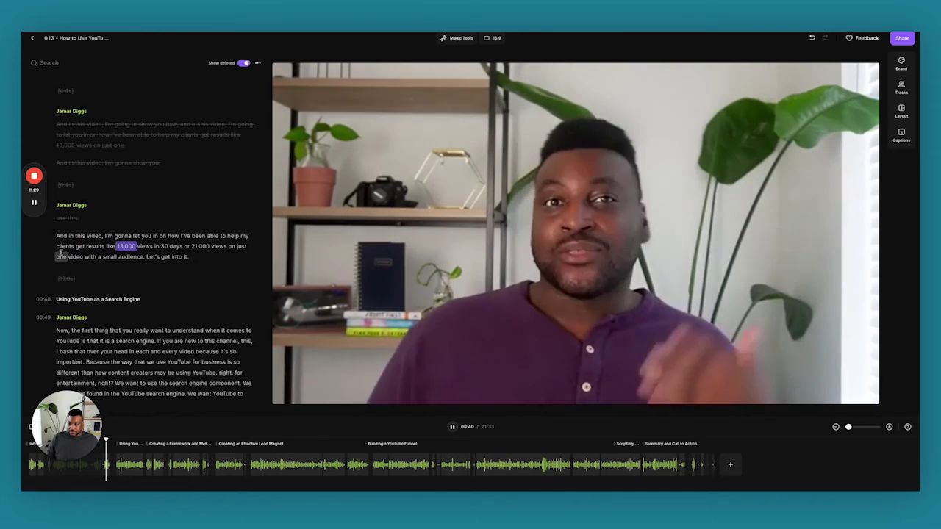
pyautogui.press('space')
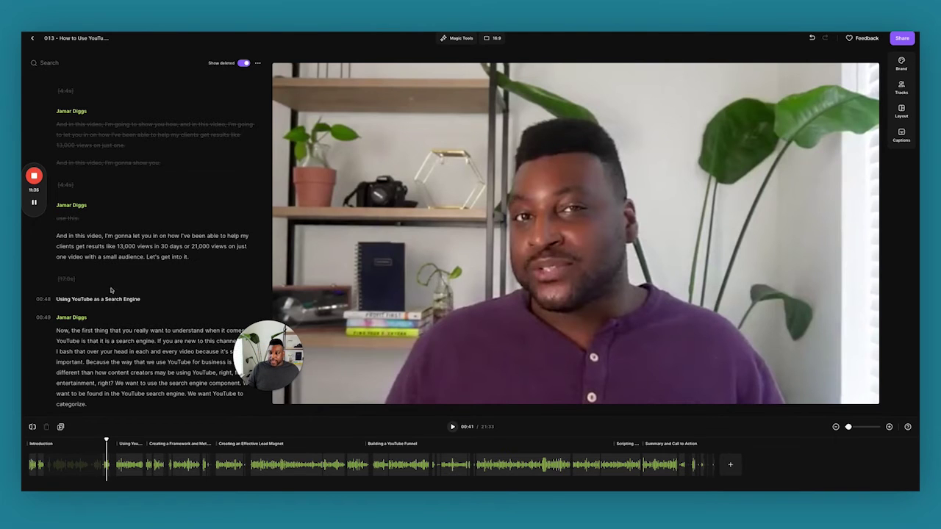
# - Split the recording at 00:34 and delete the clip before it, trimming the edit to 20:58
pyautogui.click(889, 428)
pyautogui.click(889, 428)
pyautogui.click(890, 428)
pyautogui.click(889, 428)
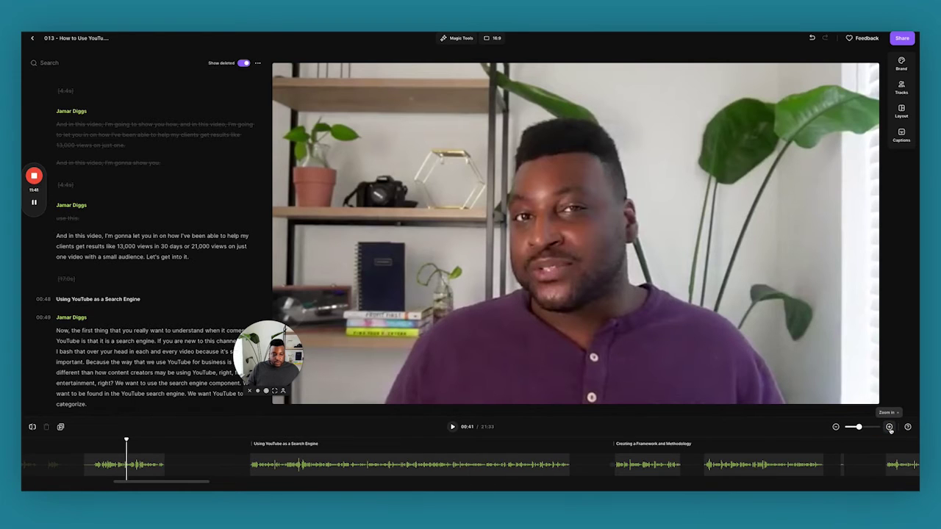
pyautogui.click(890, 428)
pyautogui.hscroll(-4, 180, 469)
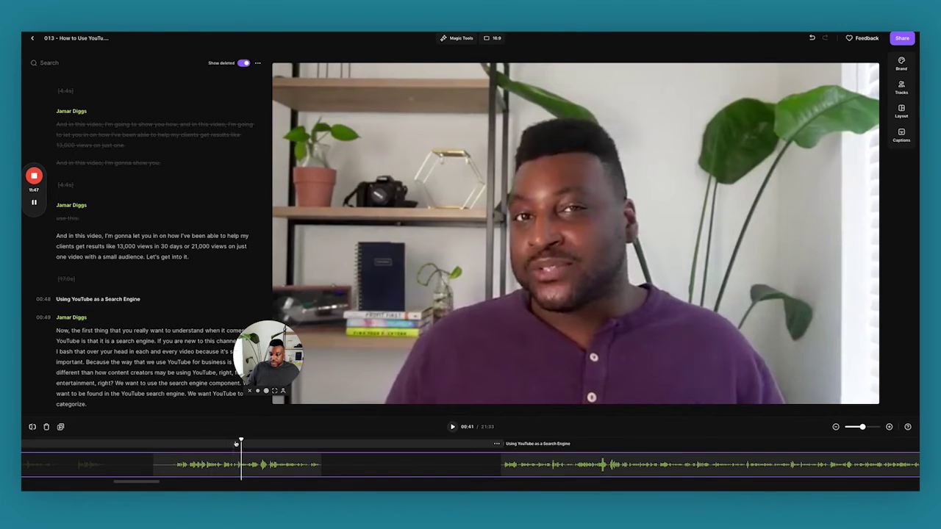
pyautogui.click(174, 440)
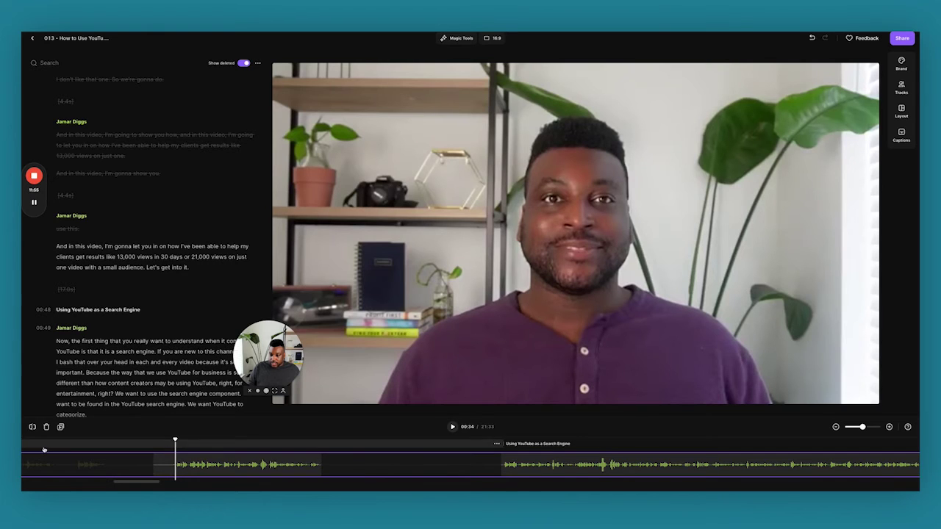
pyautogui.hscroll(-2, 45, 449)
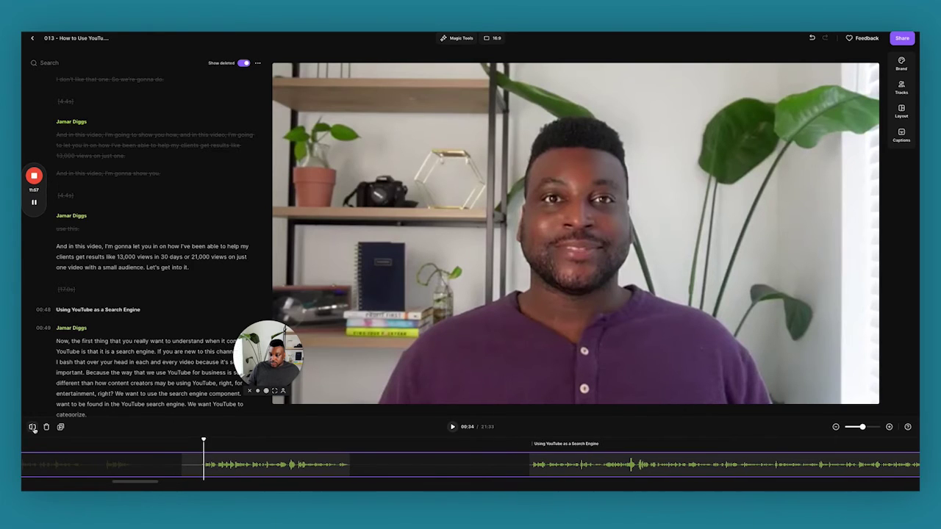
pyautogui.click(33, 427)
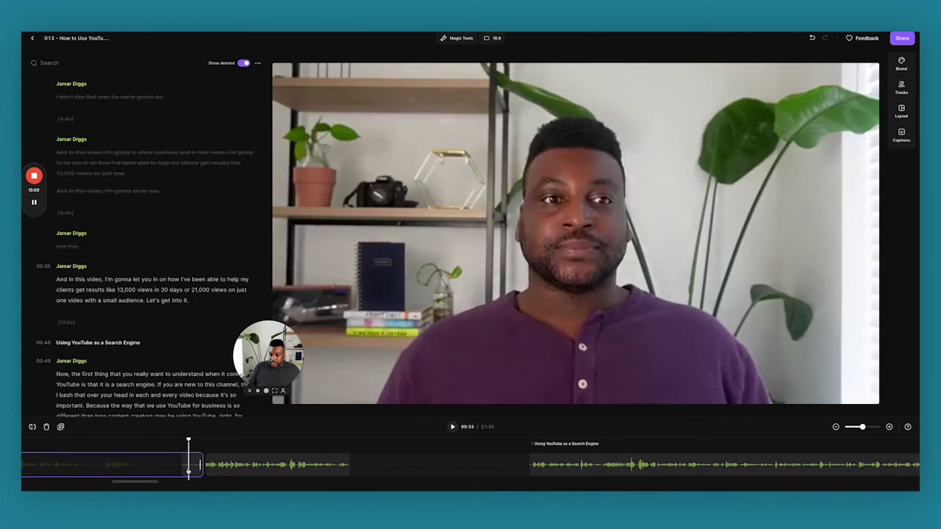
pyautogui.hscroll(-10, 186, 470)
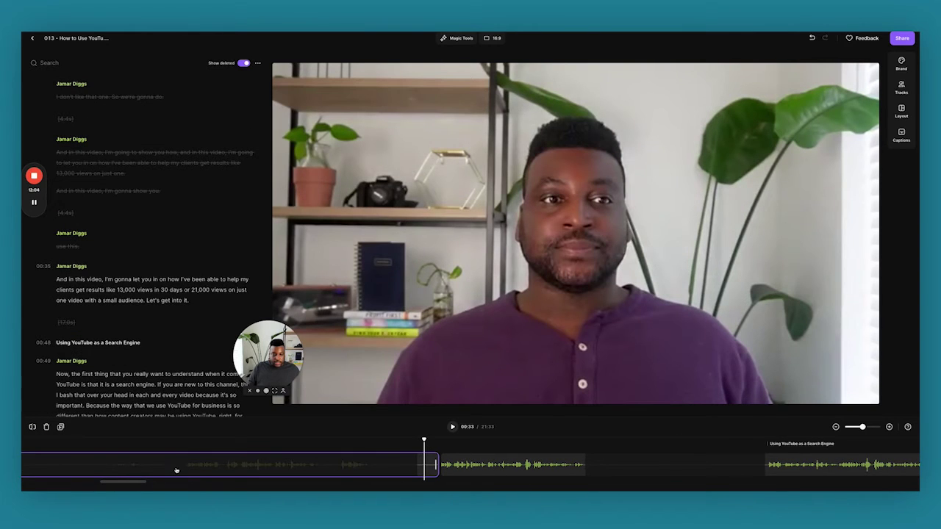
pyautogui.click(46, 428)
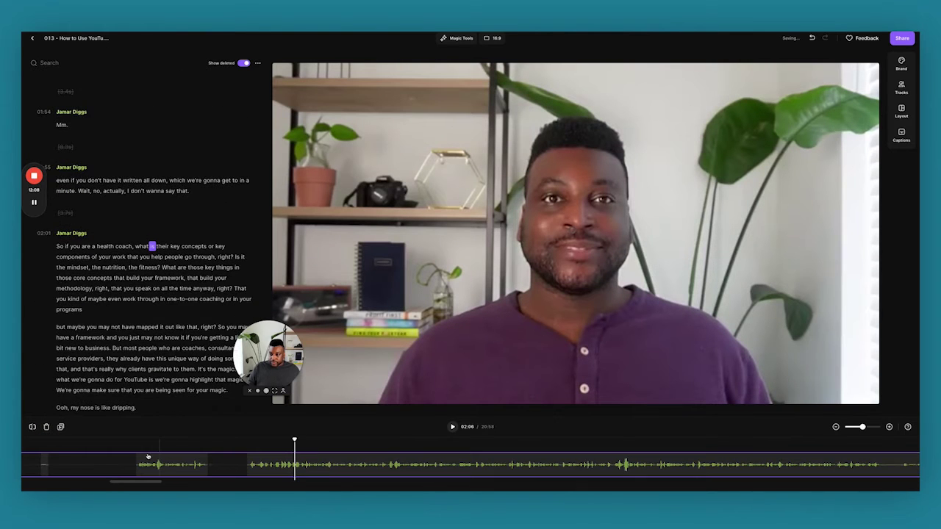
# - Undo the last deletion, restoring the full 21:33 edit
pyautogui.click(835, 427)
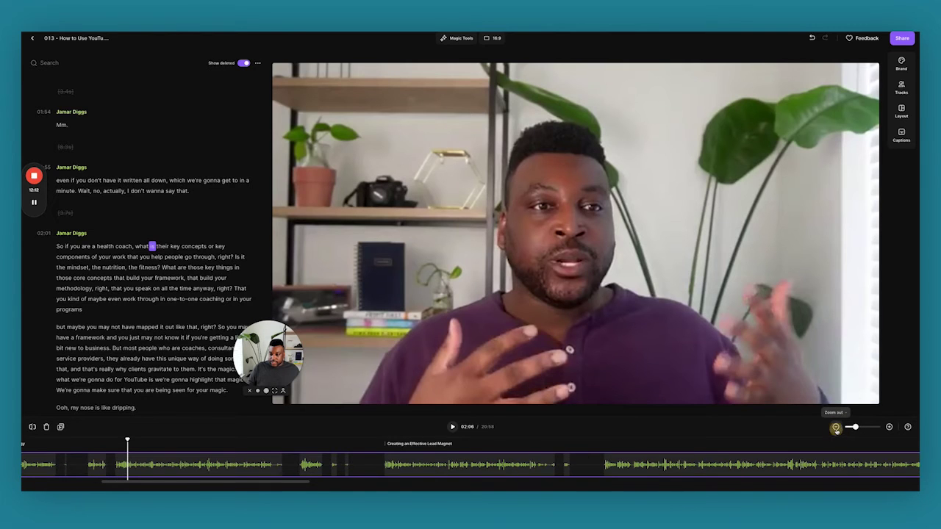
pyautogui.press('super+z')
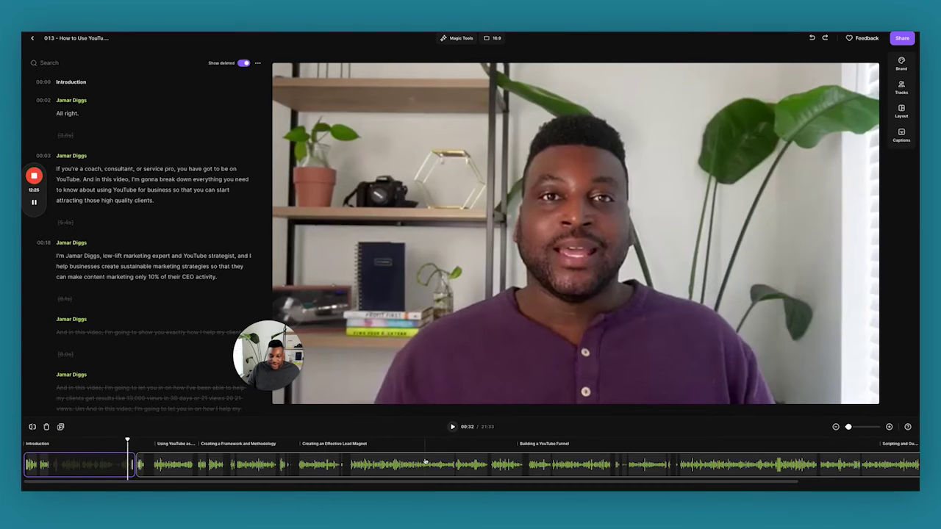
pyautogui.click(889, 427)
pyautogui.hscroll(-3, 318, 474)
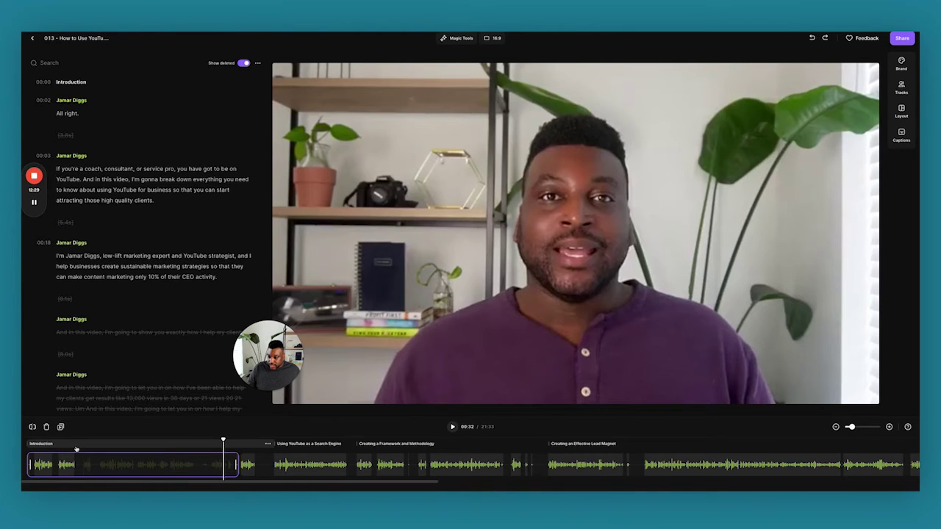
# - Split at 00:32 and delete the struck-through retake clip, leaving a 21:31 edit
pyautogui.click(888, 427)
pyautogui.click(889, 427)
pyautogui.hscroll(-20, 461, 459)
pyautogui.press('space')
pyautogui.press('space')
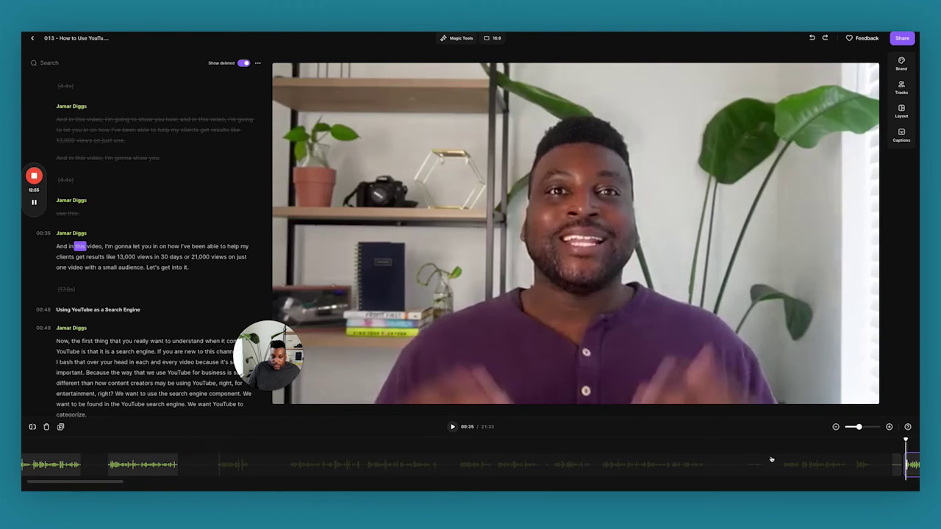
pyautogui.moveTo(522, 437); pyautogui.dragTo(178, 440)
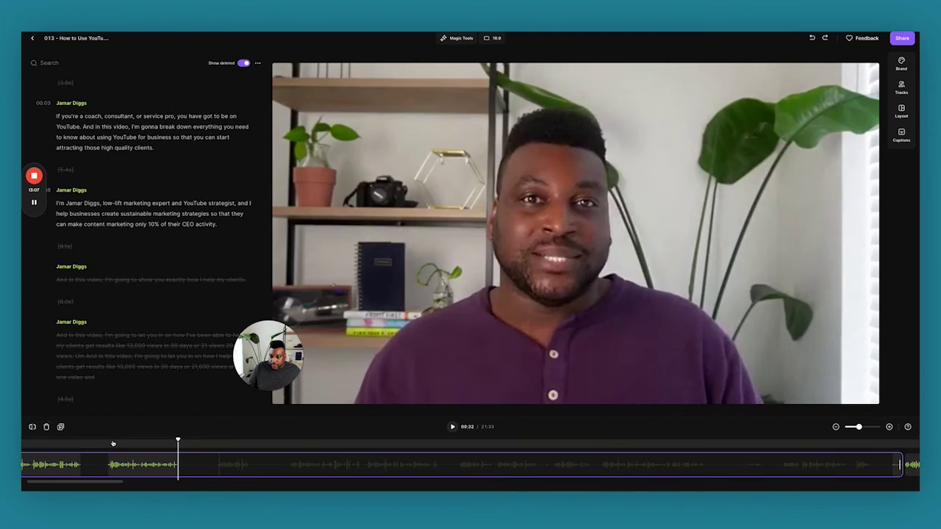
pyautogui.click(32, 427)
pyautogui.click(274, 468)
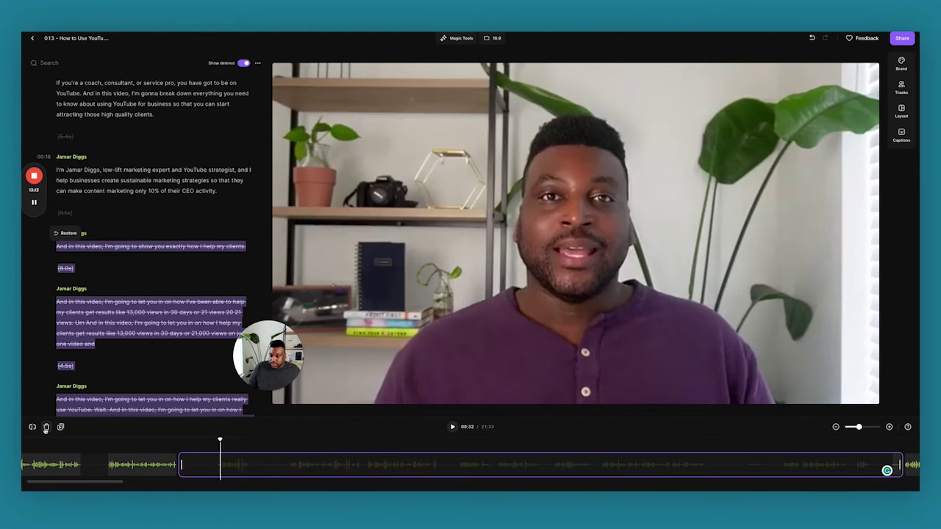
pyautogui.click(46, 427)
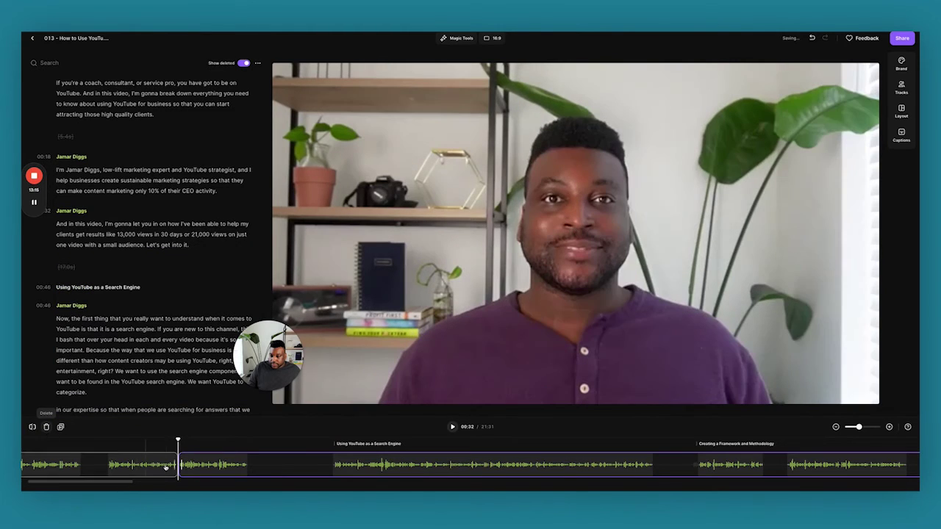
pyautogui.click(122, 463)
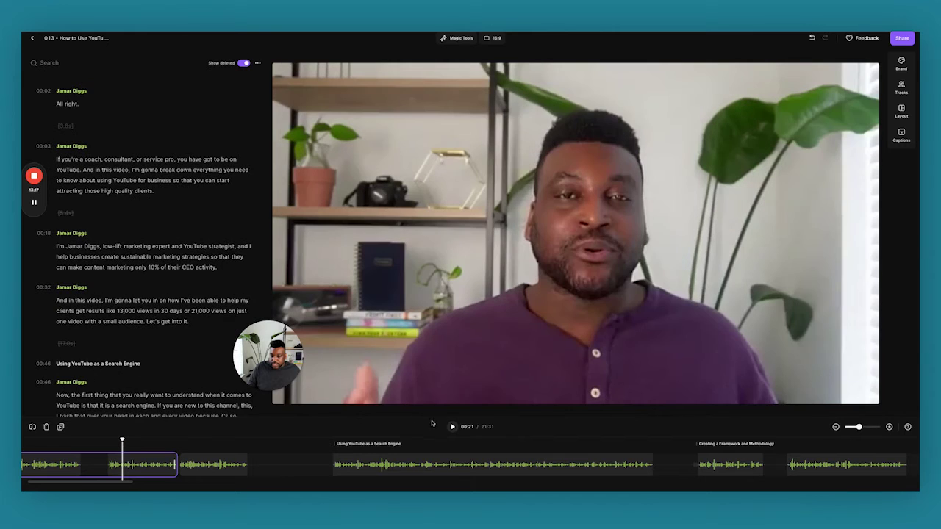
pyautogui.click(453, 427)
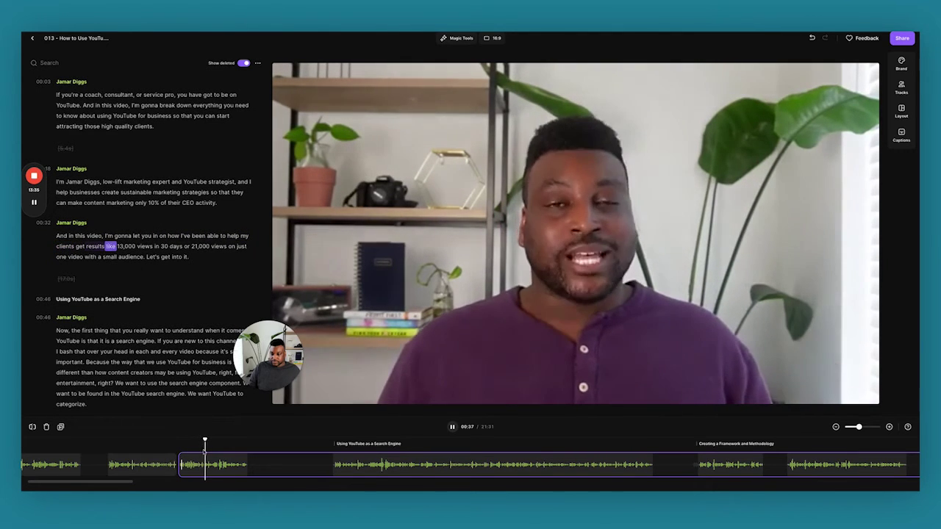
pyautogui.click(200, 447)
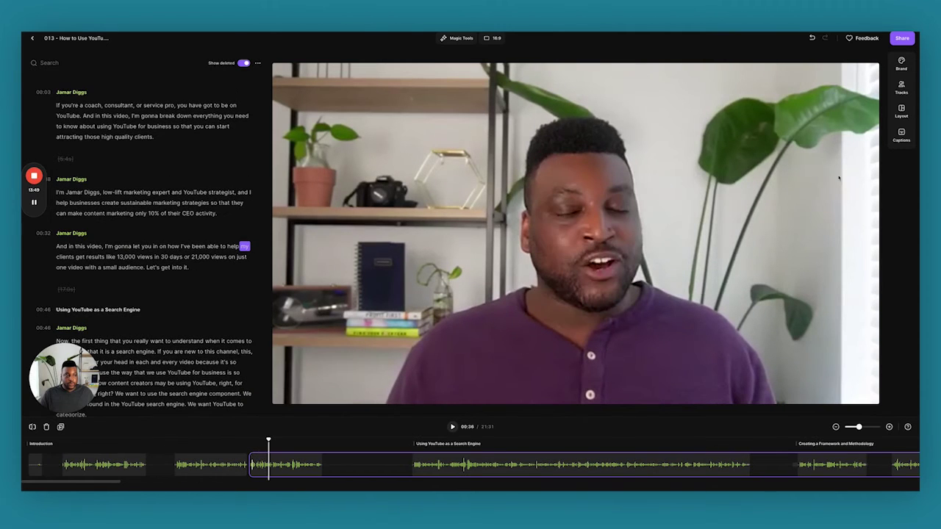
# - Check the export options, then go back and open the 'JDM 013 D3 How to Use YouTube' recording page
pyautogui.click(903, 39)
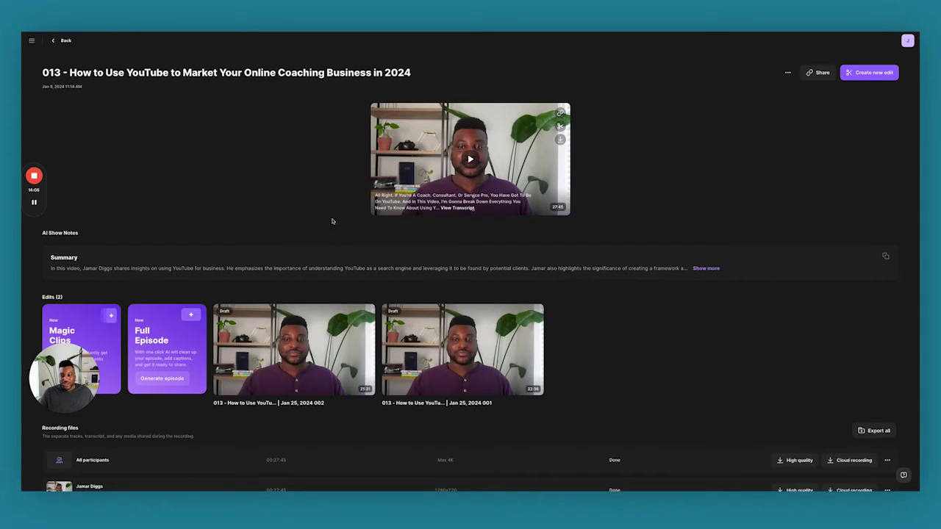
pyautogui.scroll(-3, 332, 221)
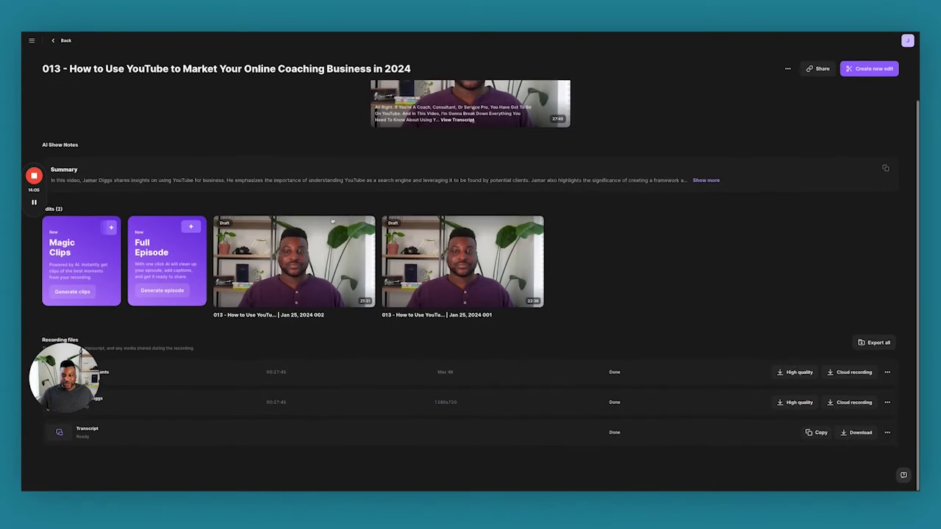
pyautogui.scroll(3, 207, 180)
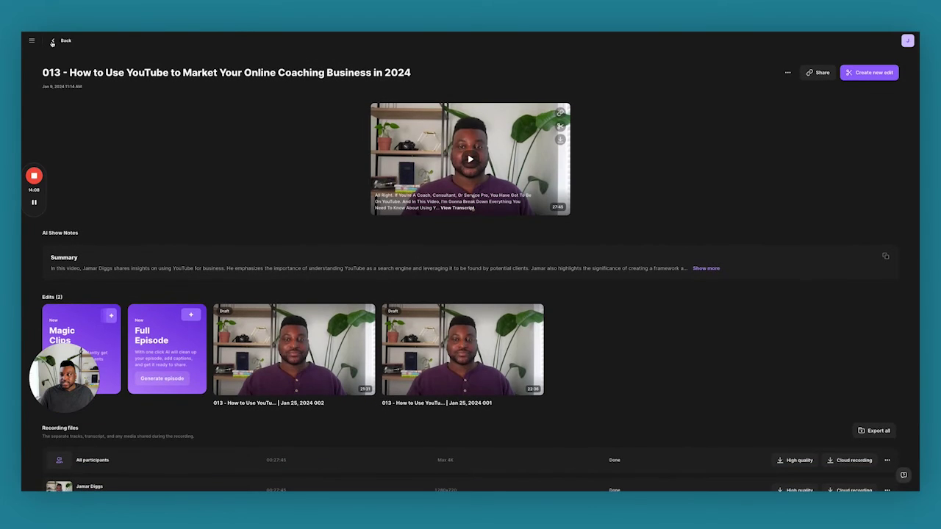
pyautogui.click(53, 42)
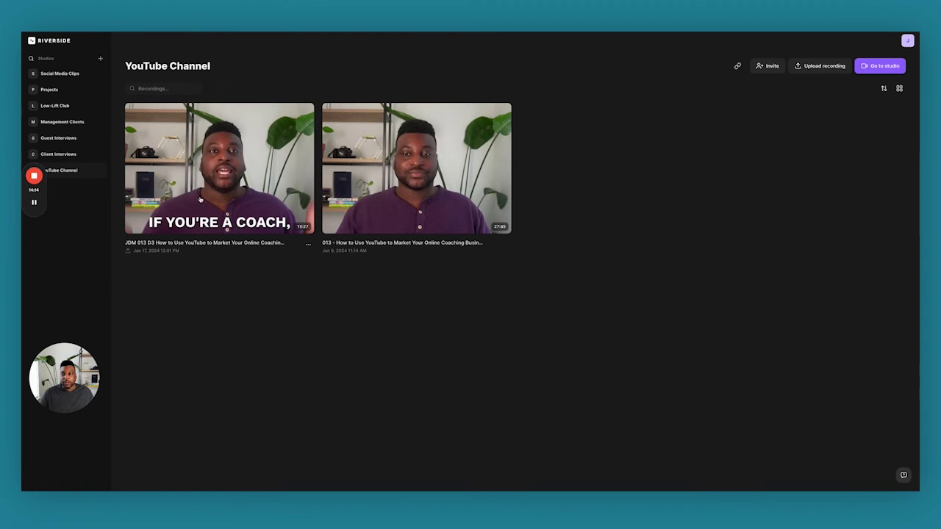
pyautogui.click(225, 189)
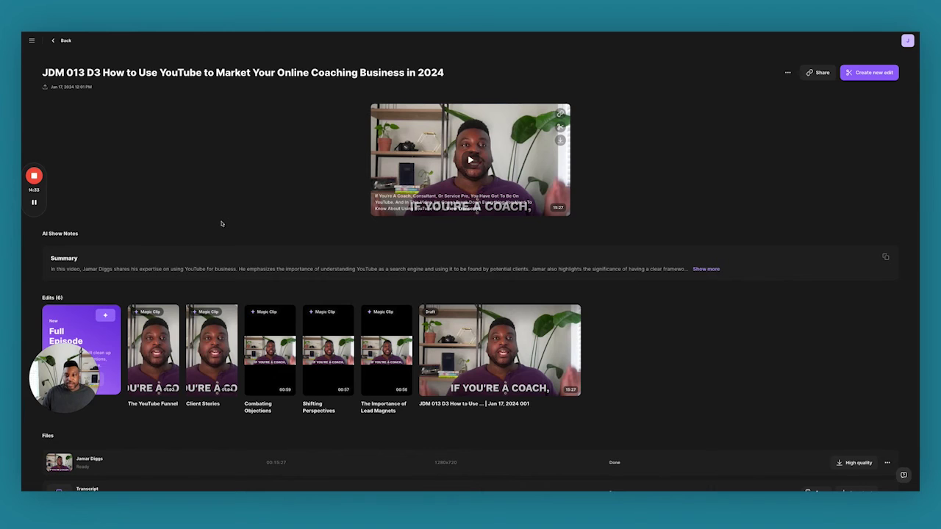
# - Expand the AI show notes, select the six-chapter list, and scroll down to the Edits thumbnails
pyautogui.click(704, 270)
pyautogui.scroll(-2, 340, 302)
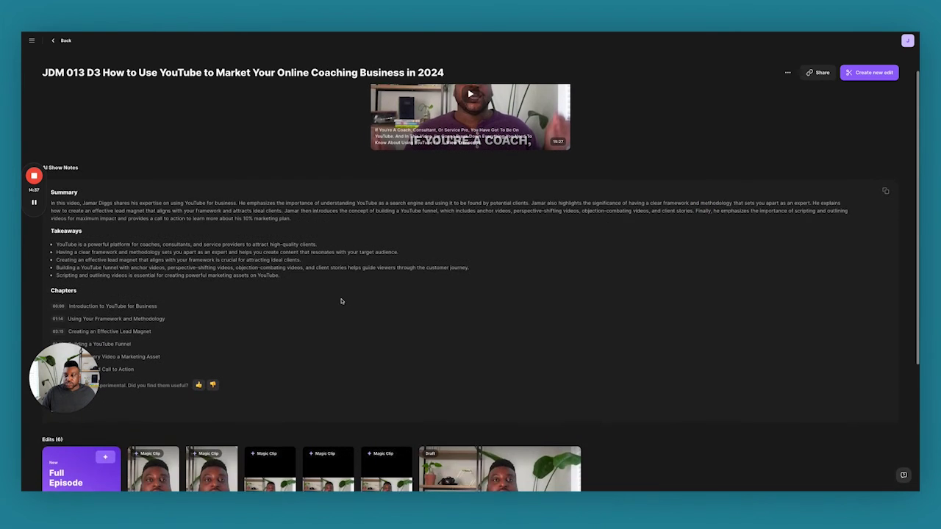
pyautogui.scroll(-1, 341, 298)
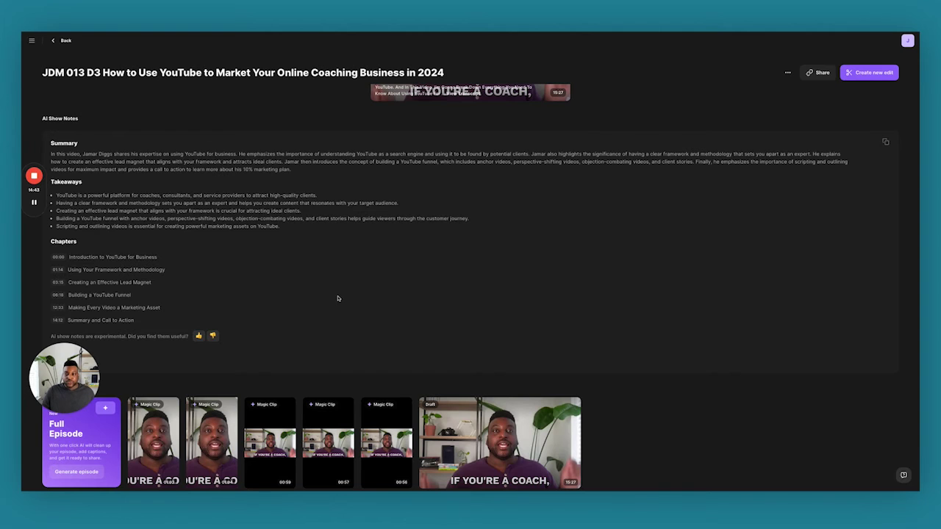
pyautogui.scroll(-1, 297, 314)
pyautogui.moveTo(137, 300); pyautogui.dragTo(45, 234)
pyautogui.click(290, 284)
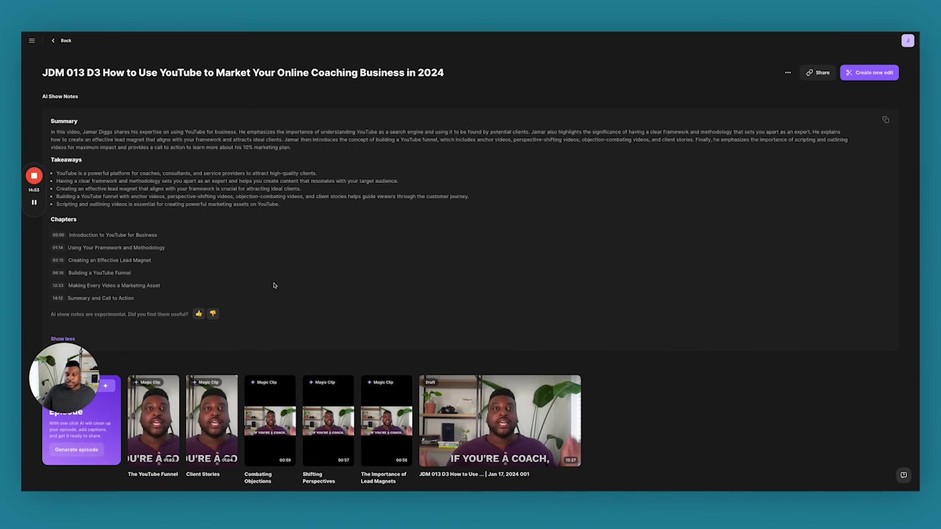
pyautogui.moveTo(139, 303); pyautogui.dragTo(49, 235)
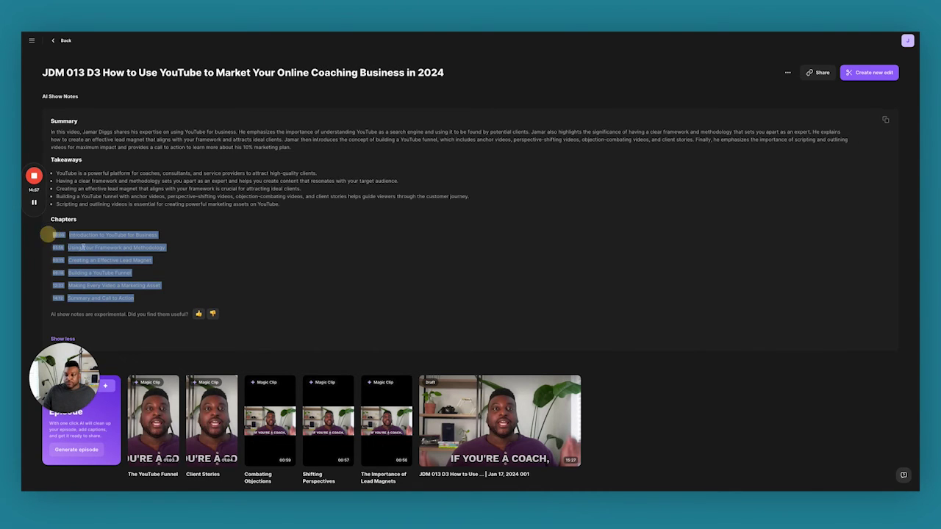
pyautogui.scroll(2, 187, 266)
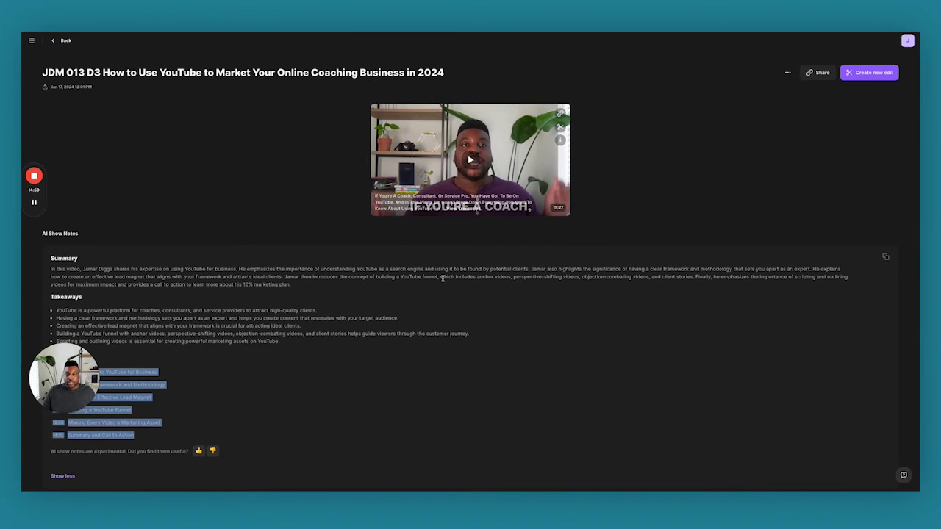
pyautogui.scroll(-1, 376, 313)
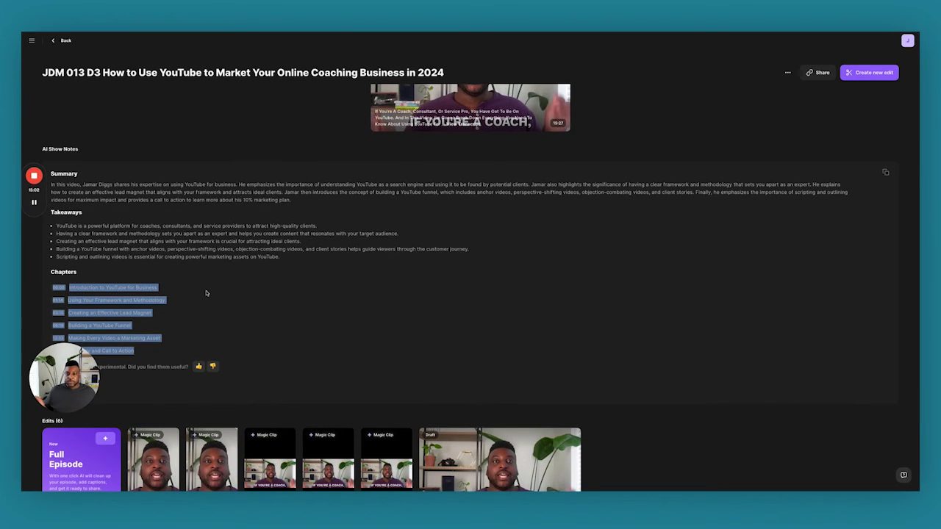
pyautogui.scroll(-5, 352, 321)
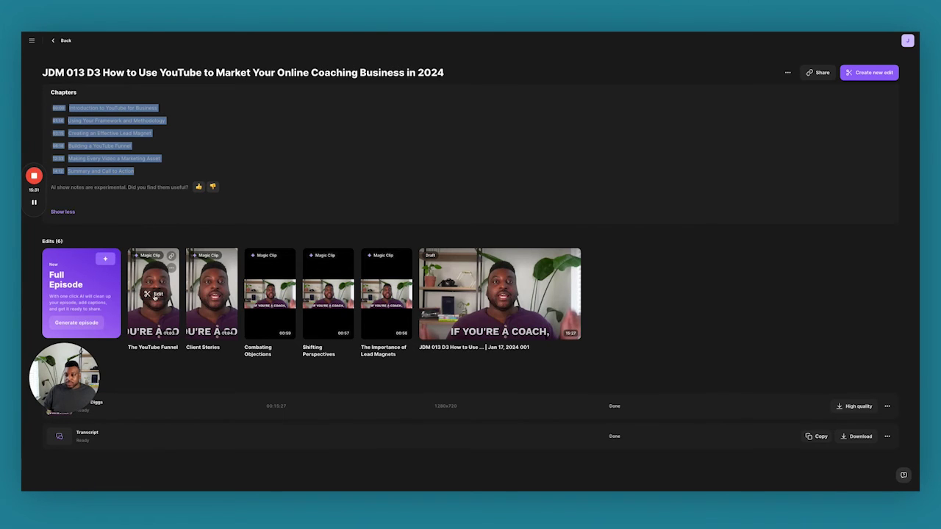
# - Open The YouTube Funnel clip and set its video ratio to Fill after trying Fit
pyautogui.click(152, 294)
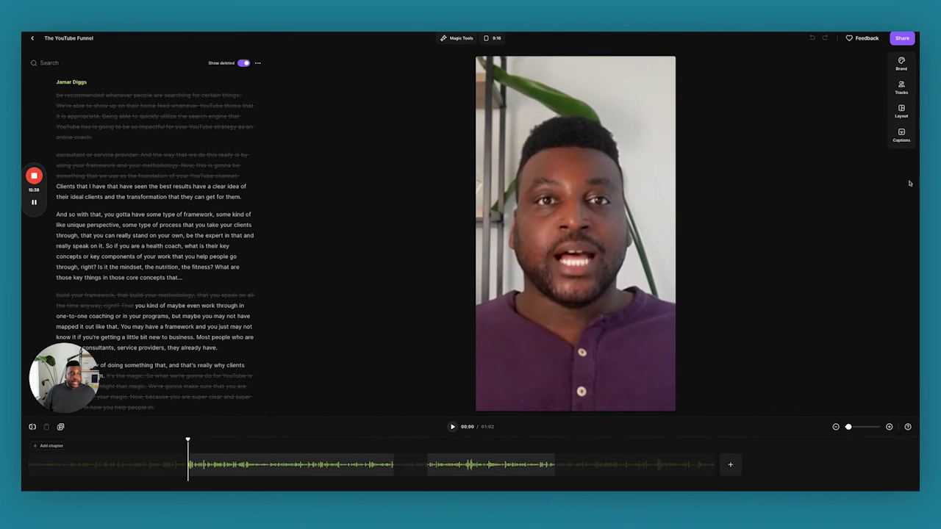
pyautogui.click(901, 111)
pyautogui.click(865, 113)
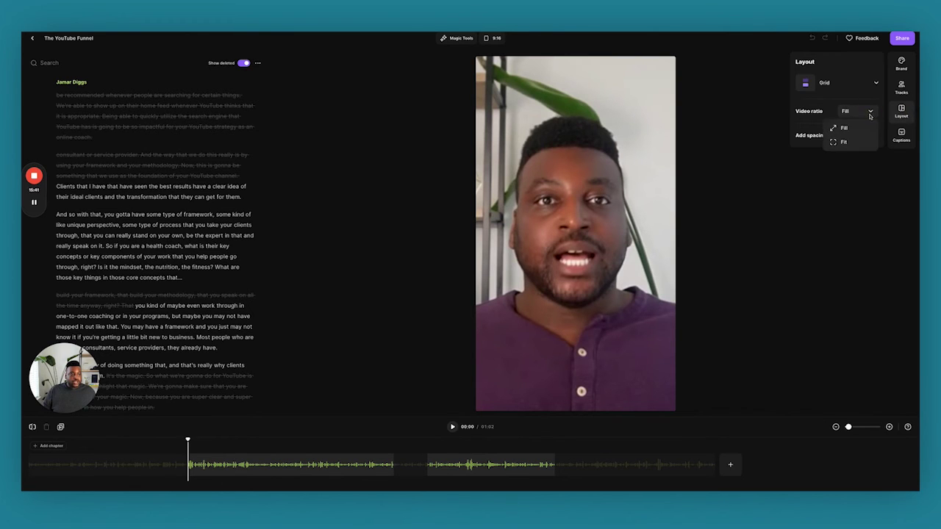
pyautogui.click(841, 145)
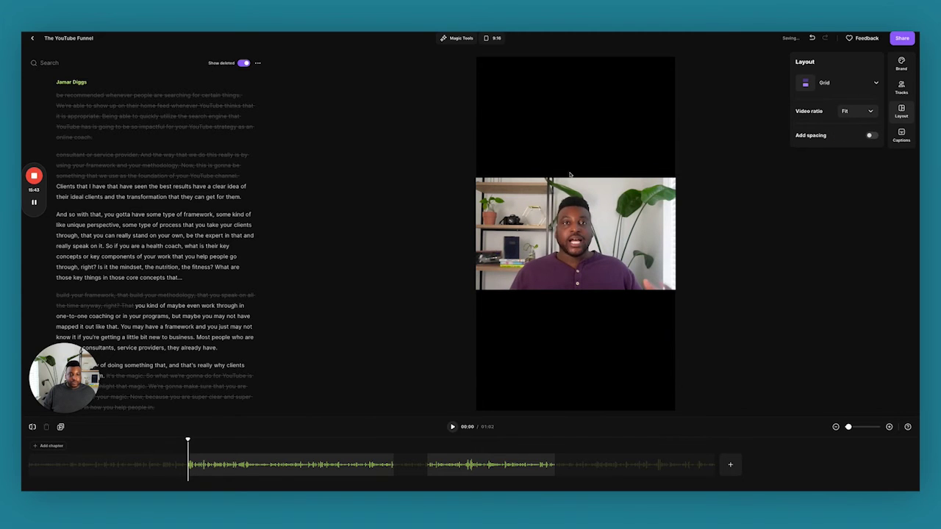
pyautogui.click(868, 111)
pyautogui.click(842, 130)
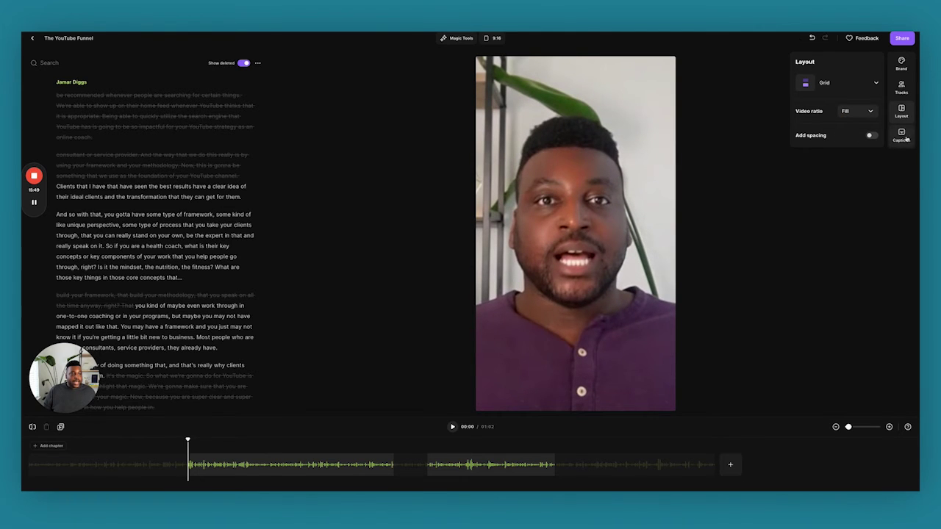
# - Try spacing and rounded corners on the video, then leave spacing off and show caption styles
pyautogui.click(871, 136)
pyautogui.click(871, 160)
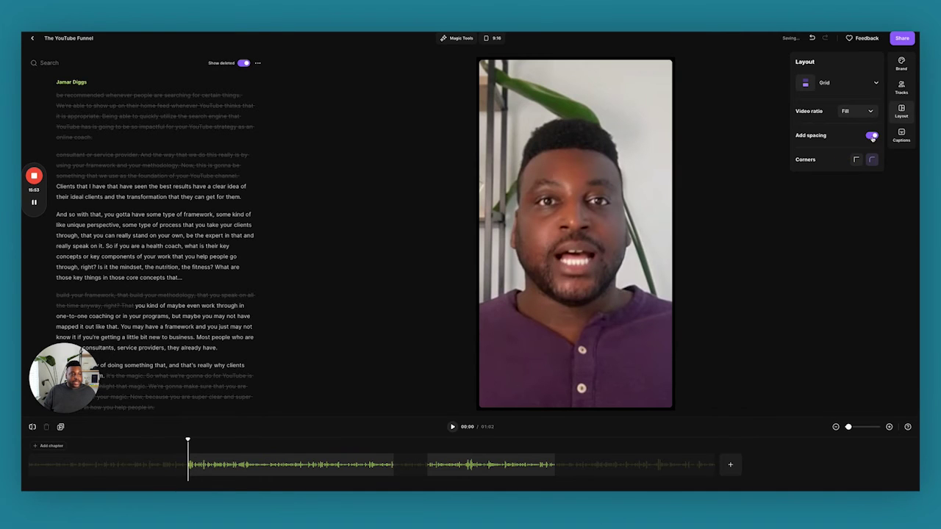
pyautogui.click(872, 135)
pyautogui.click(902, 136)
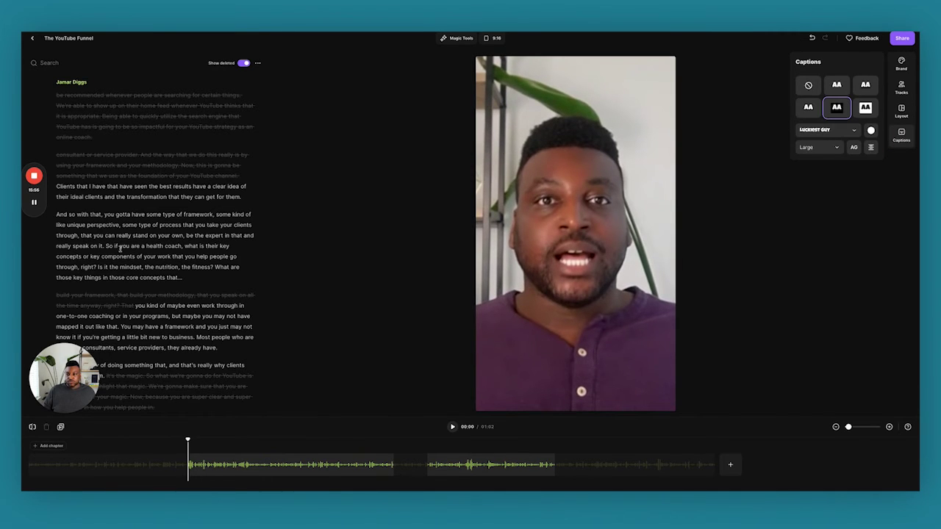
# - Keep the boxed caption preset and set the caption font to Poppins
pyautogui.doubleClick(103, 225)
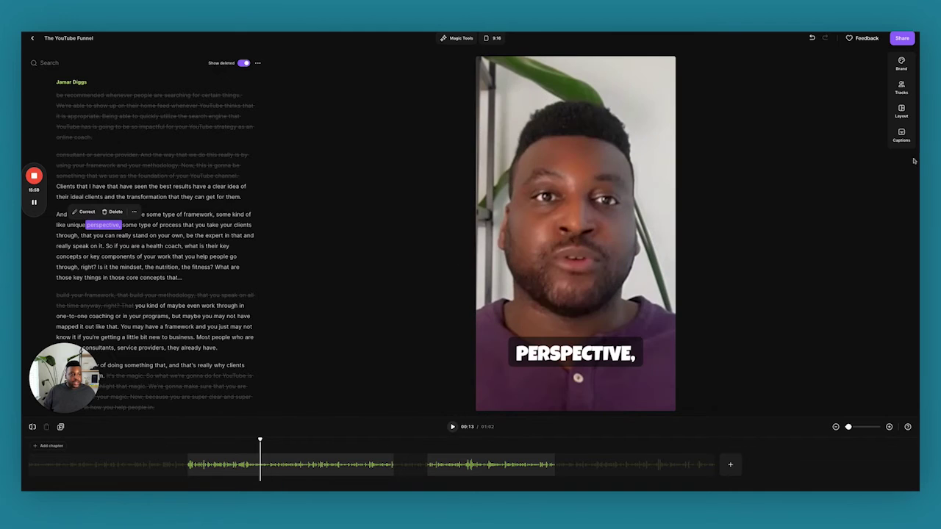
pyautogui.click(900, 134)
pyautogui.click(836, 85)
pyautogui.click(836, 107)
pyautogui.click(853, 131)
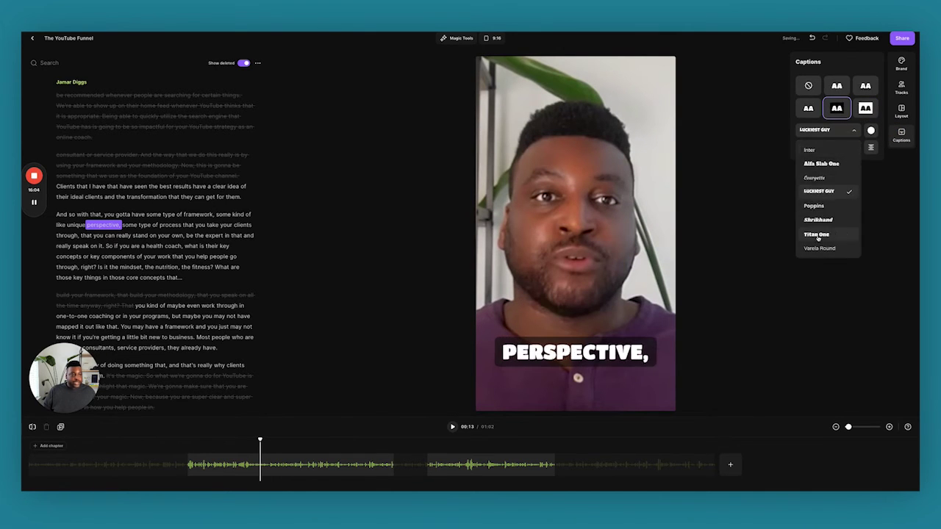
pyautogui.click(814, 207)
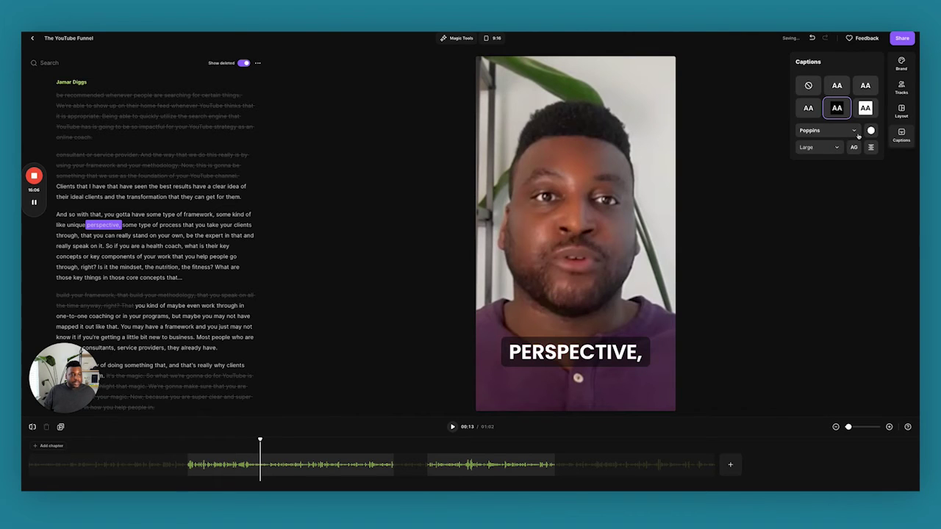
# - Make the captions periwinkle purple at Medium size, keeping them uppercase
pyautogui.click(871, 130)
pyautogui.click(894, 147)
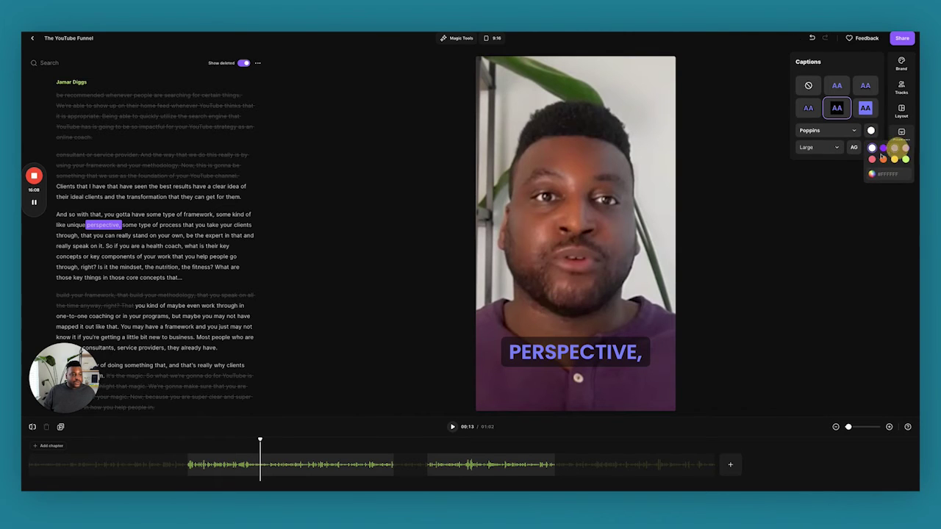
pyautogui.click(817, 149)
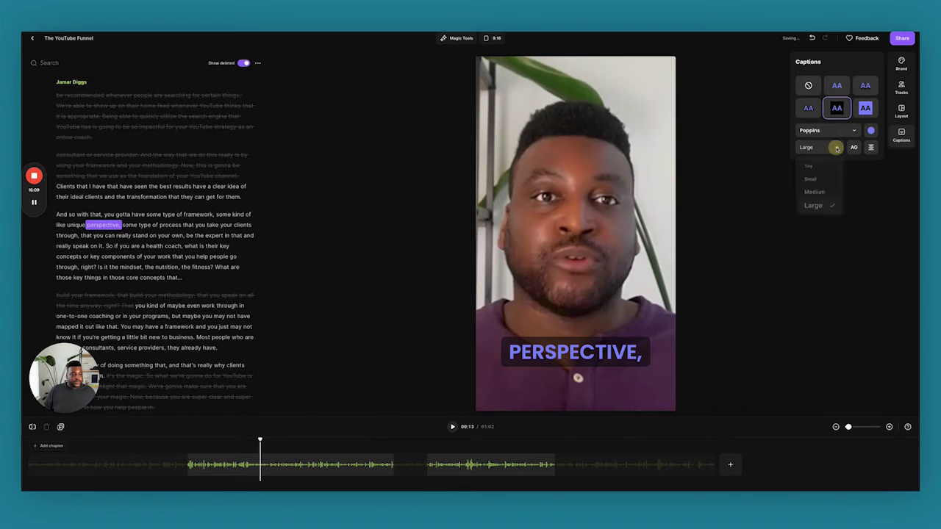
pyautogui.click(819, 195)
pyautogui.click(853, 148)
pyautogui.click(853, 148)
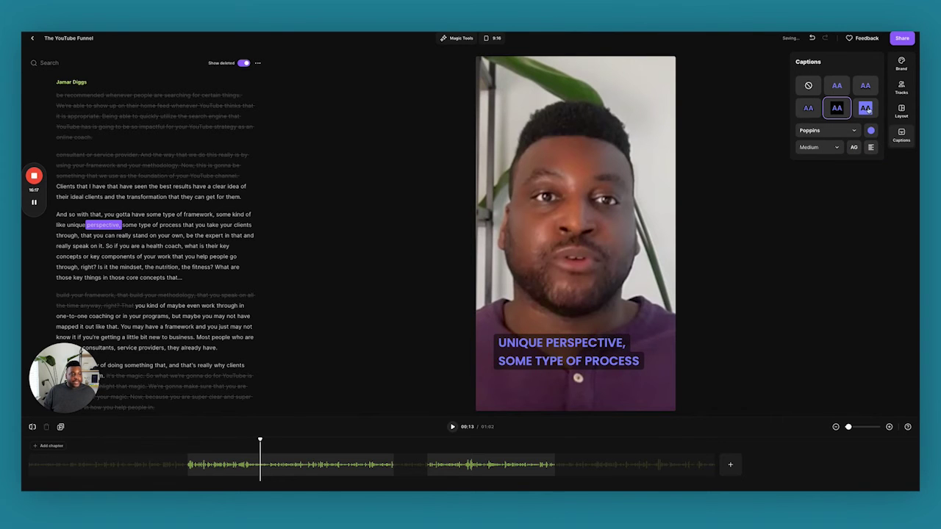
# - Restore the struck-through transcript words 'time anyway, right?' to the clip
pyautogui.click(839, 319)
pyautogui.click(153, 246)
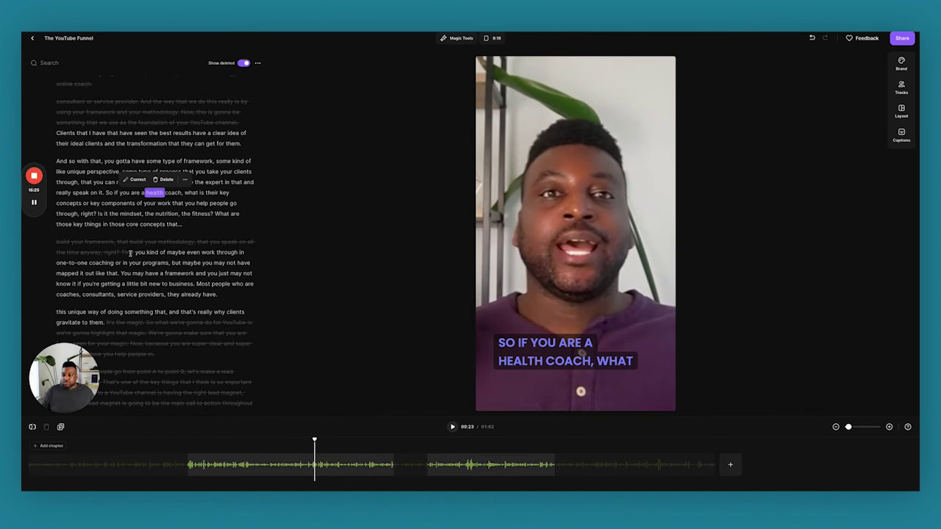
pyautogui.moveTo(134, 253); pyautogui.dragTo(46, 245)
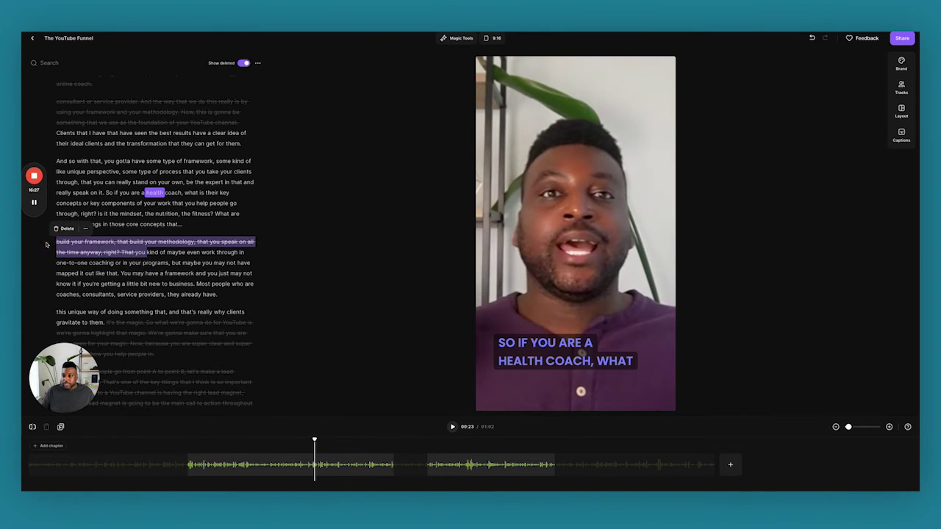
pyautogui.click(78, 250)
pyautogui.click(76, 250)
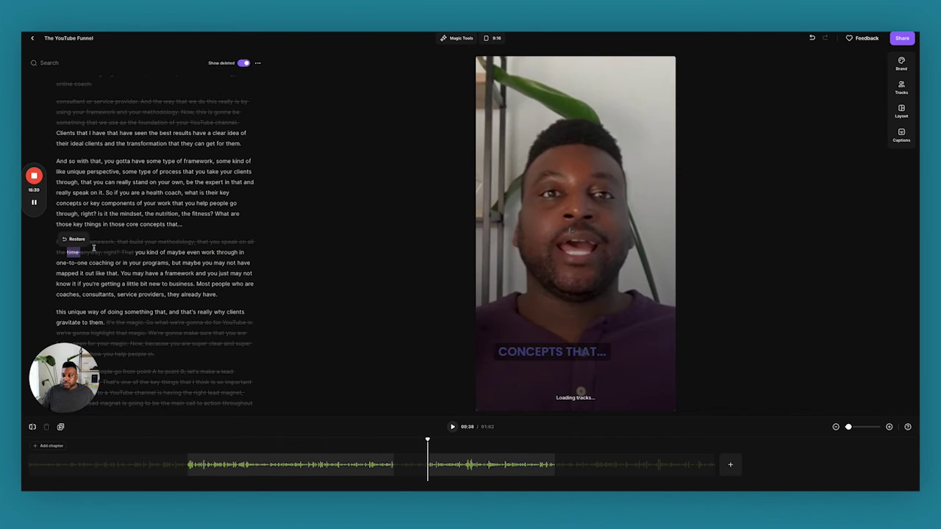
pyautogui.click(78, 250)
pyautogui.click(76, 240)
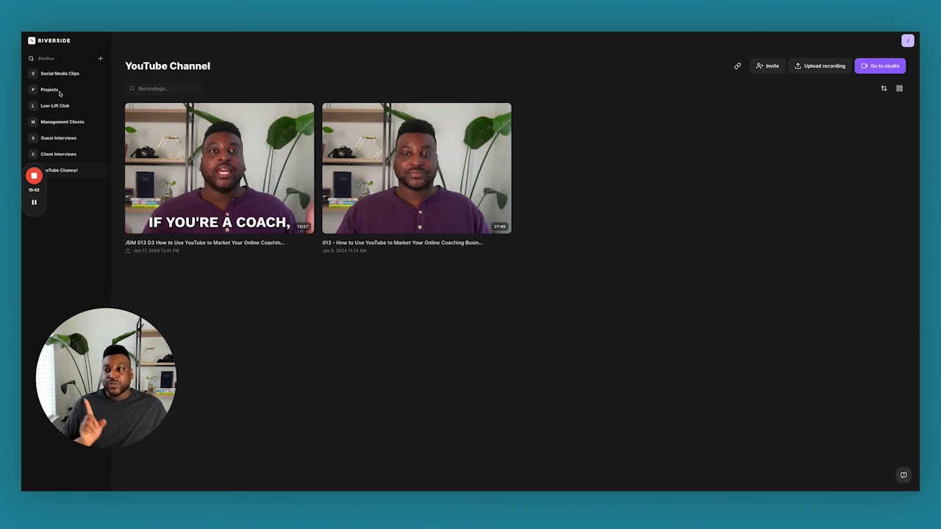
# - From Management Clients, create a new edit of the ADM 016 D1 accountability recording
pyautogui.click(58, 122)
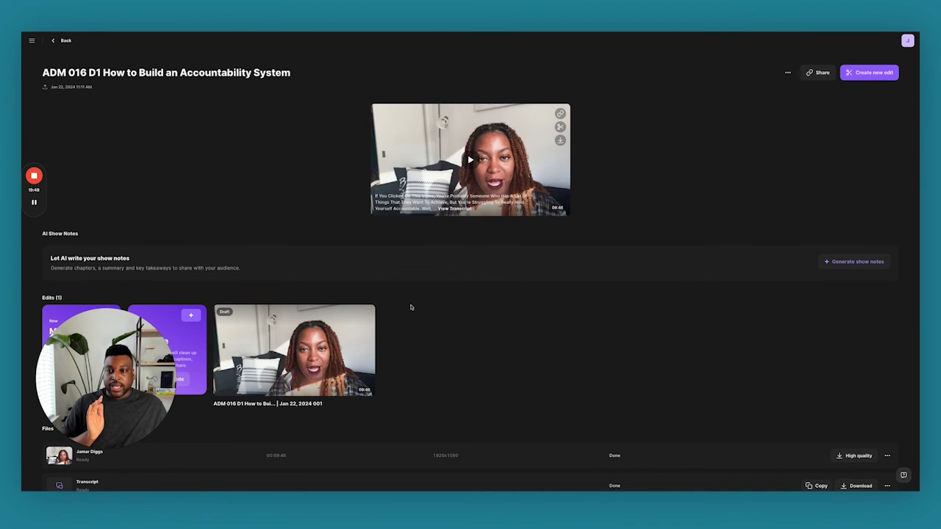
pyautogui.scroll(-1, 404, 348)
pyautogui.scroll(1, 548, 287)
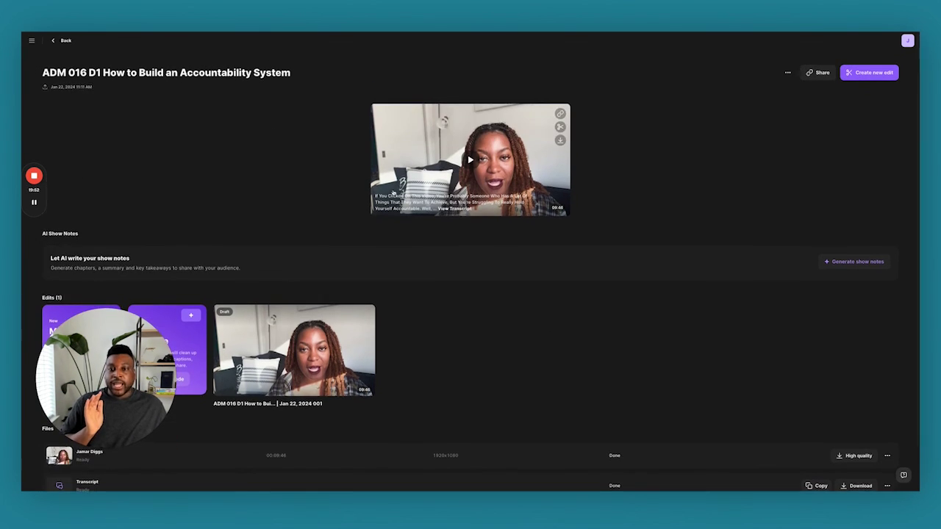
pyautogui.click(857, 76)
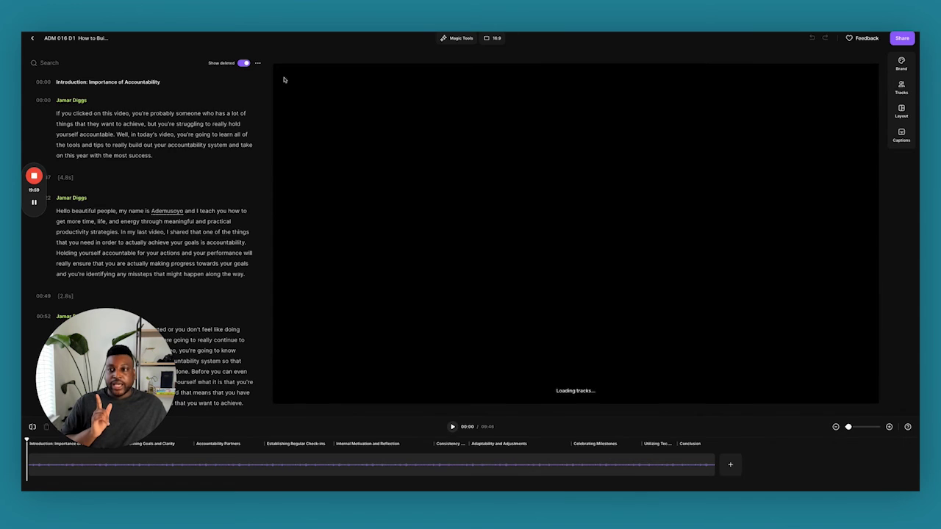
# - View the transcript download and copy options, then return to the Management Clients recordings
pyautogui.click(257, 63)
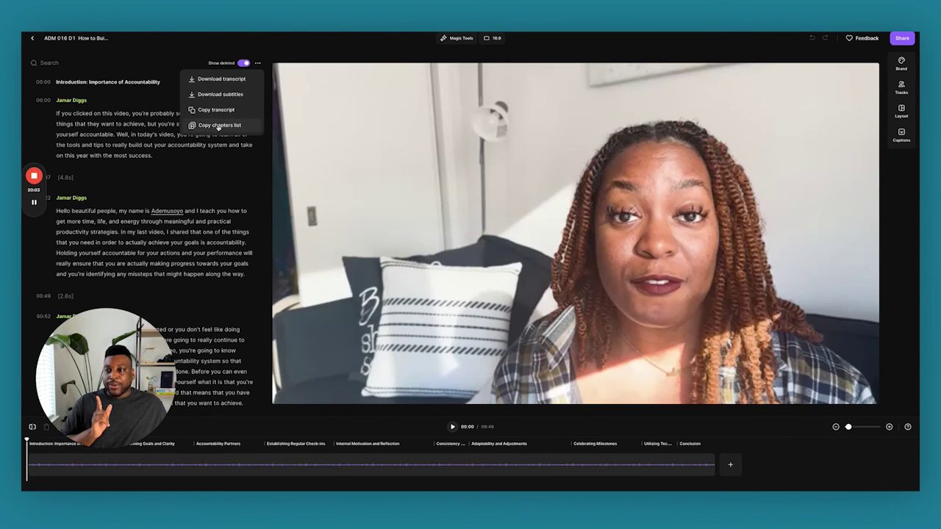
pyautogui.click(345, 48)
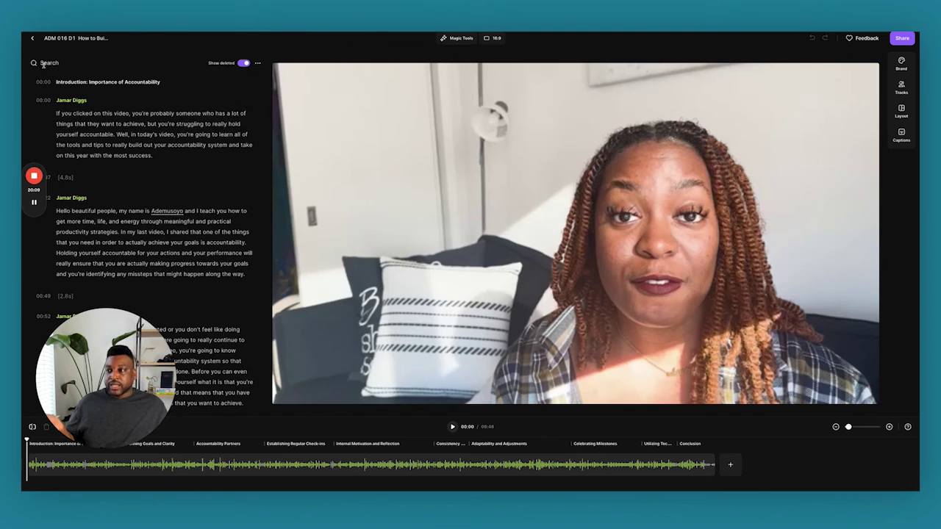
pyautogui.click(32, 38)
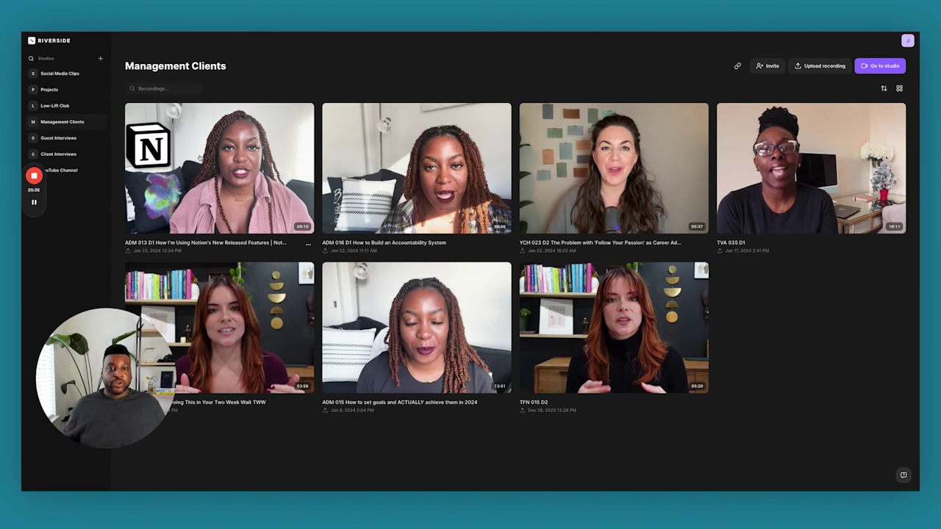
# - Go to the Social Media Clips studio and open its first recording, 'come up with easy youtube topics'
pyautogui.click(71, 77)
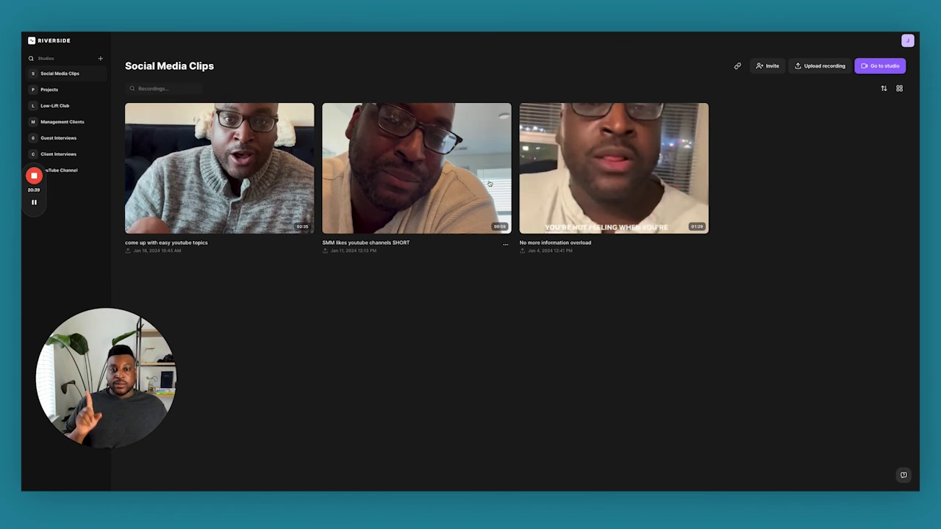
pyautogui.click(238, 191)
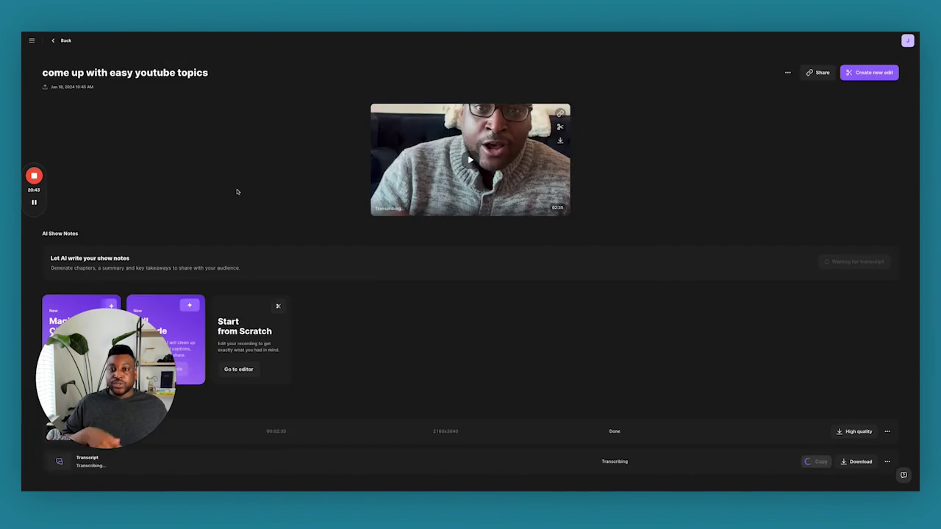